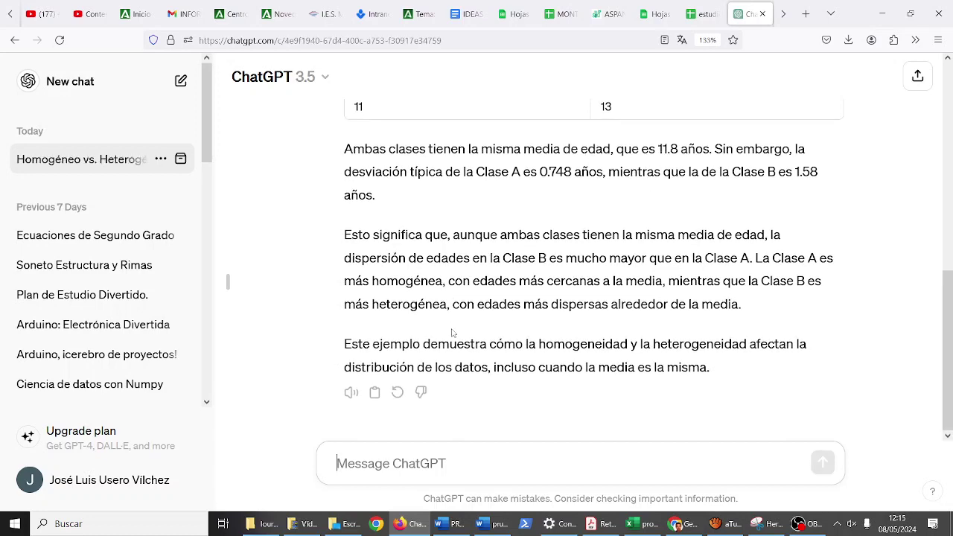
- Switch to the Gemini conversation and review the student data table and its explanation of mean and standard deviation
click(681, 529)
scroll(469, 365, down, 10)
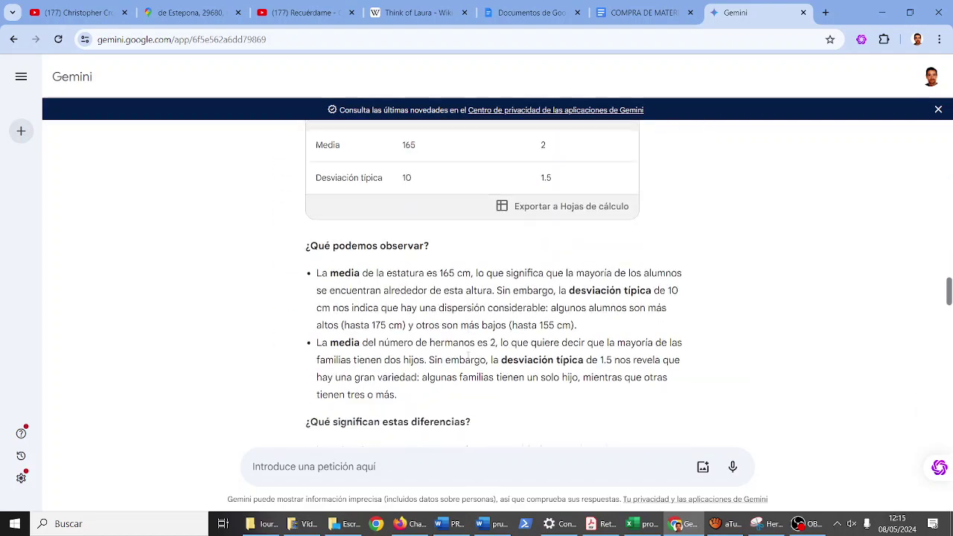
scroll(467, 356, down, 10)
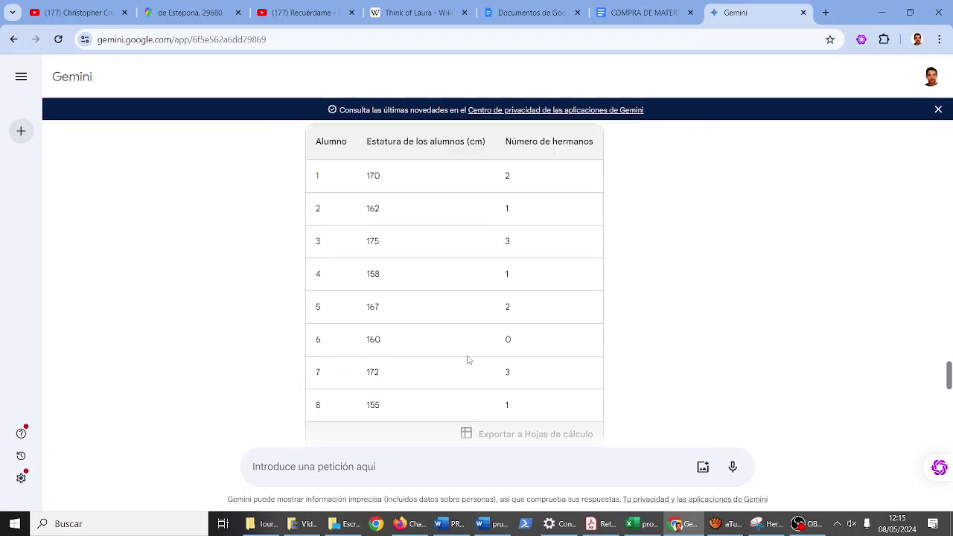
scroll(467, 359, down, 2)
scroll(468, 360, down, 3)
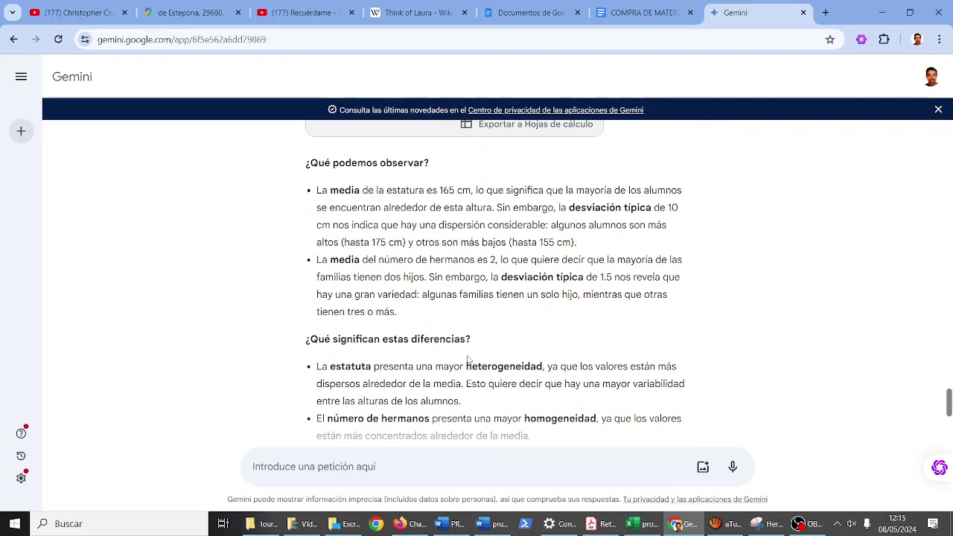
scroll(468, 360, down, 1)
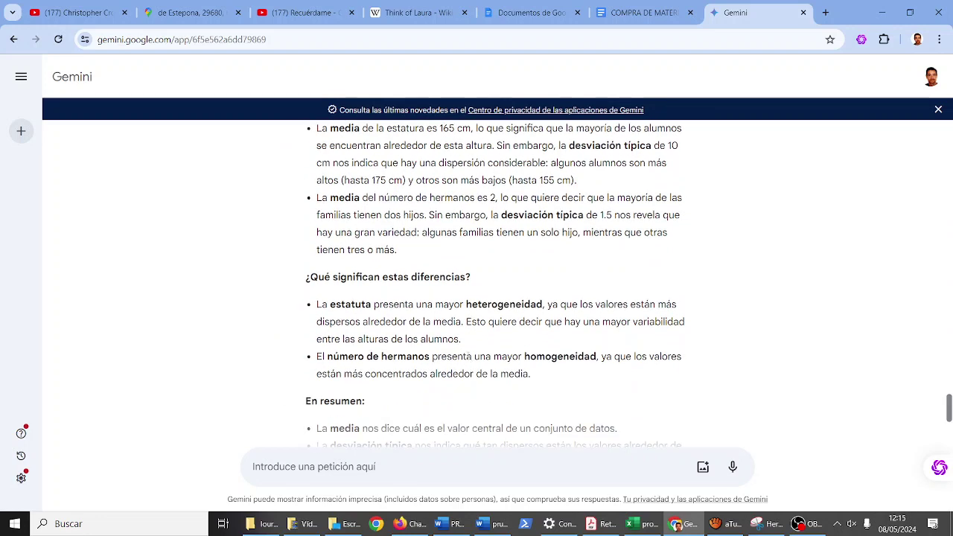
scroll(468, 360, down, 1)
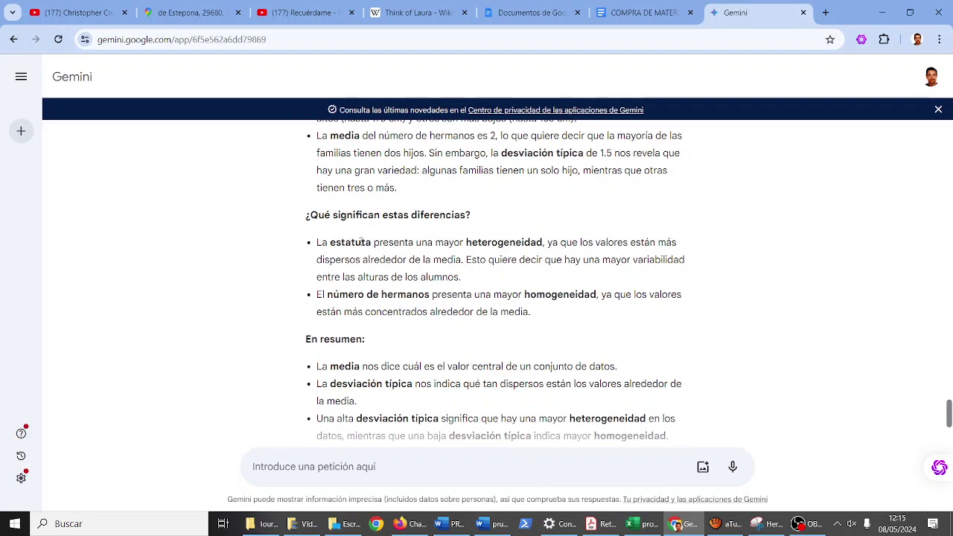
scroll(406, 277, down, 3)
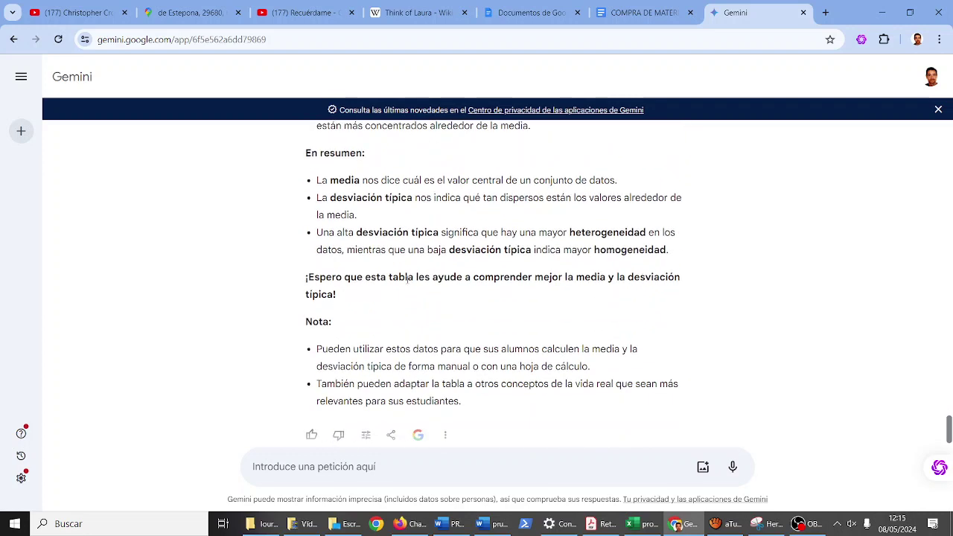
- Export the eight-student table of heights and number of siblings to Google Sheets and open the created spreadsheet
scroll(407, 279, up, 10)
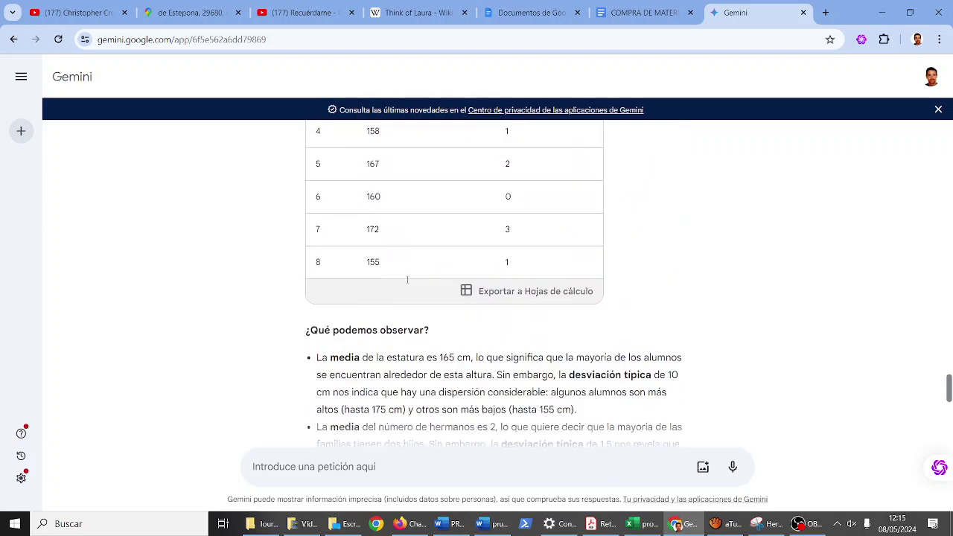
scroll(420, 292, down, 4)
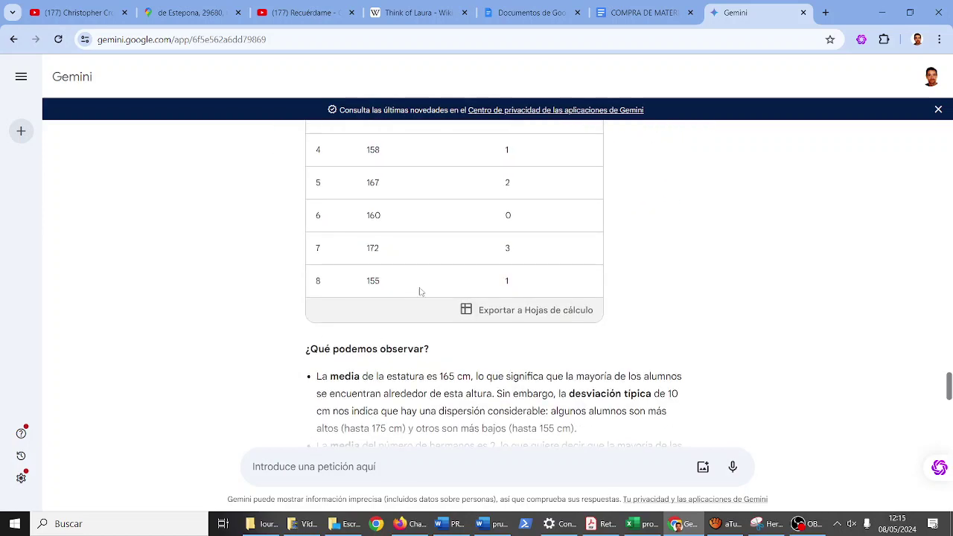
click(504, 317)
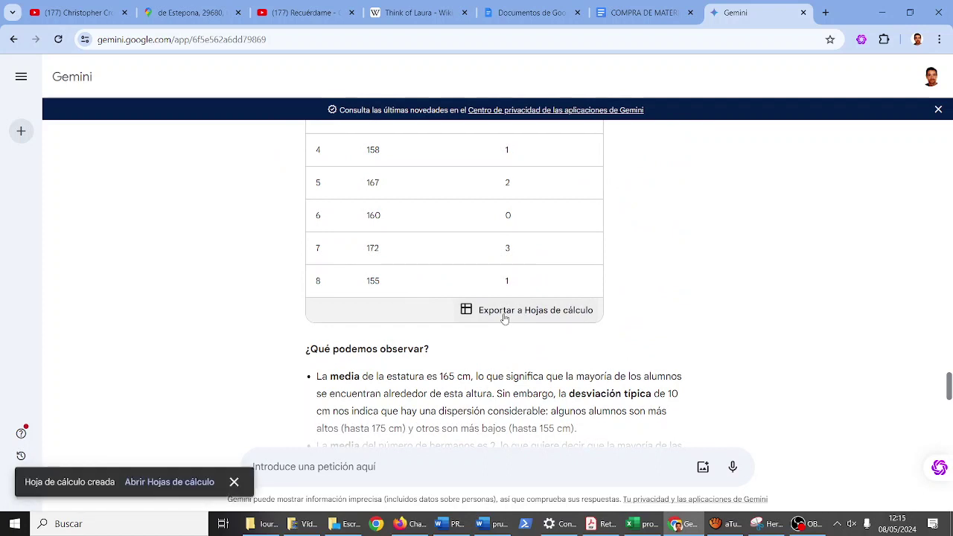
click(190, 480)
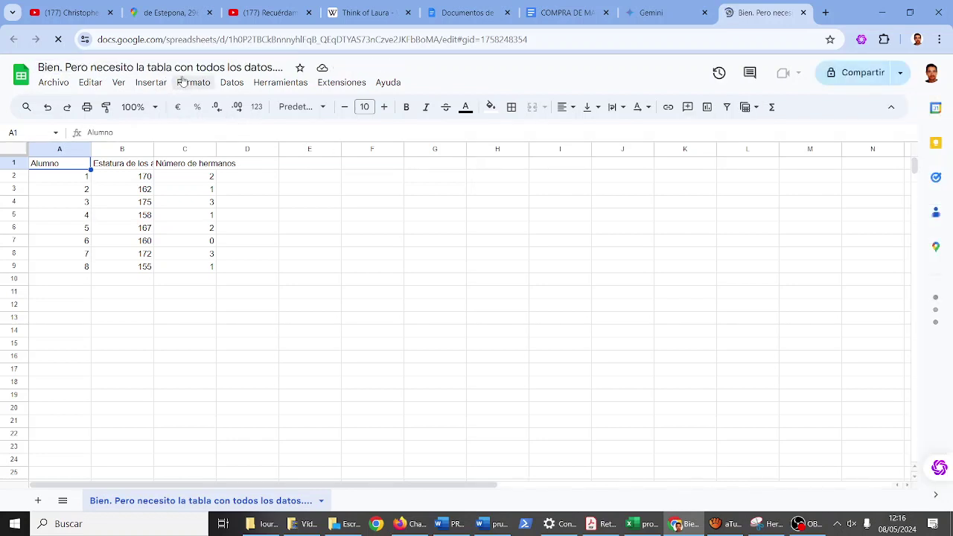
- Rename the spreadsheet as ESTATURA NÚMERO DE HERMANOS
click(192, 67)
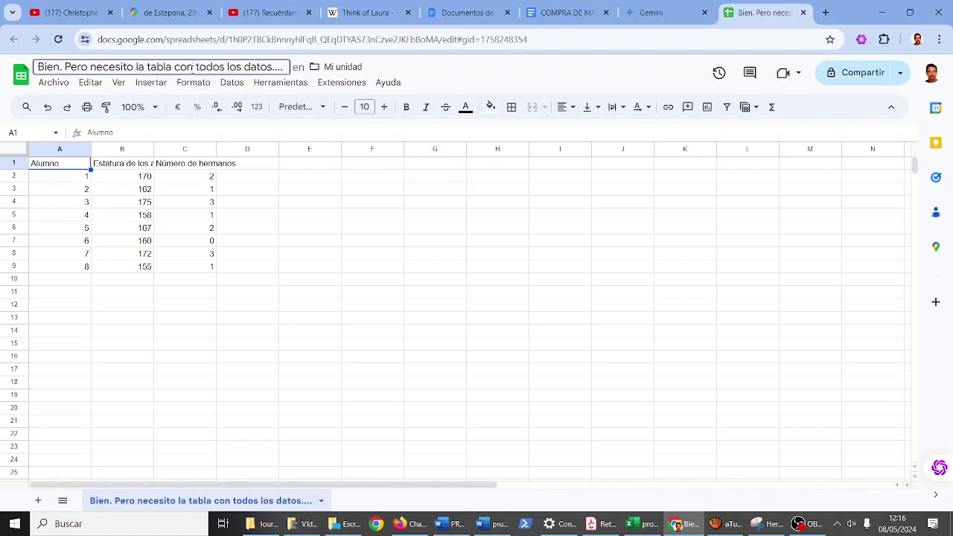
key(Escape)
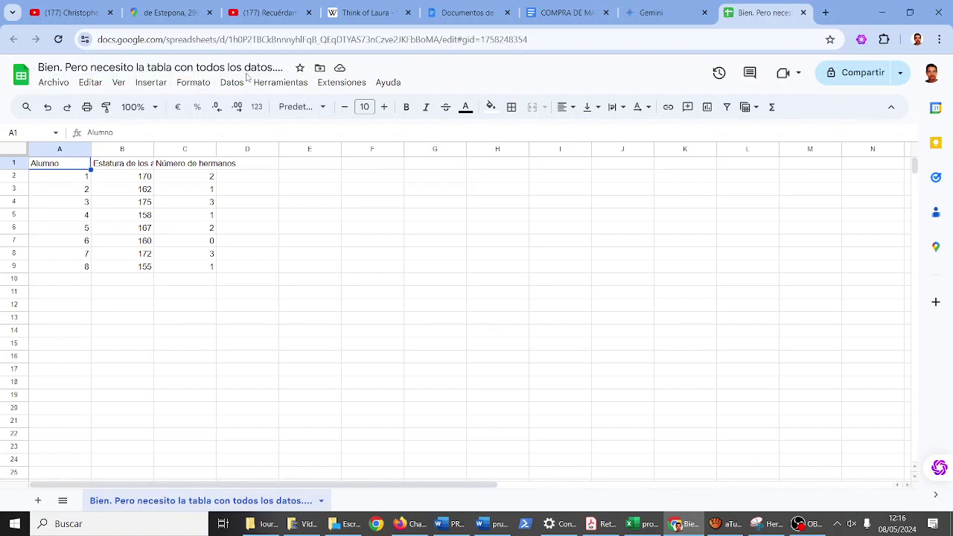
click(257, 67)
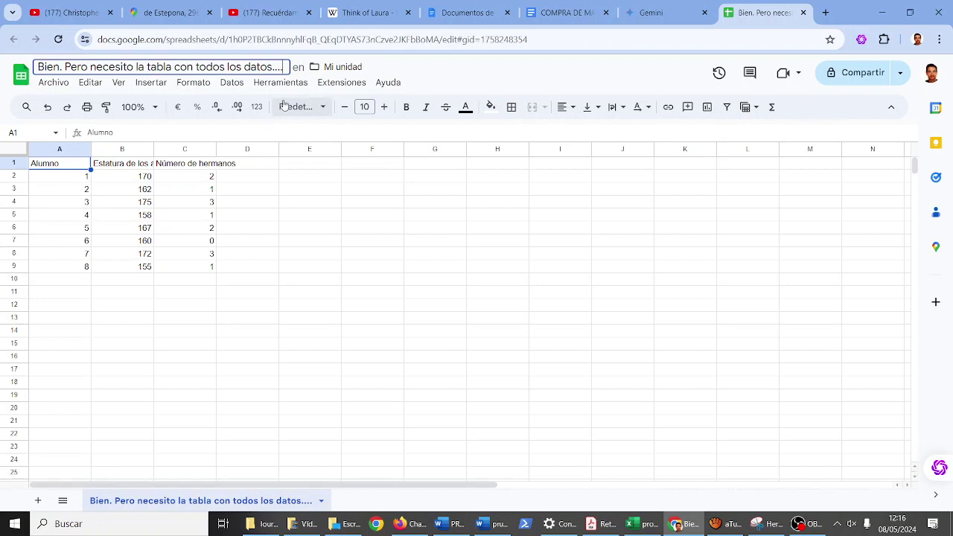
key(ctrl+a)
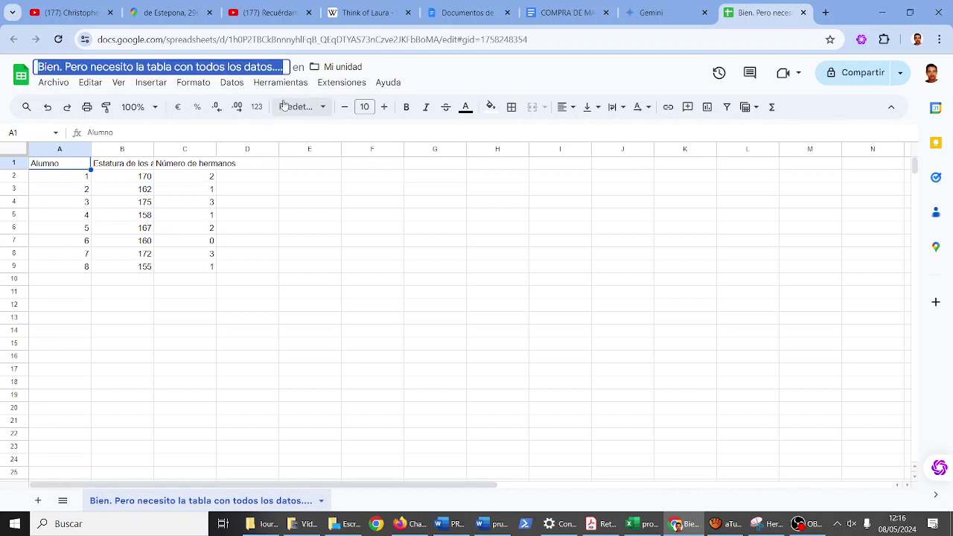
text(N)
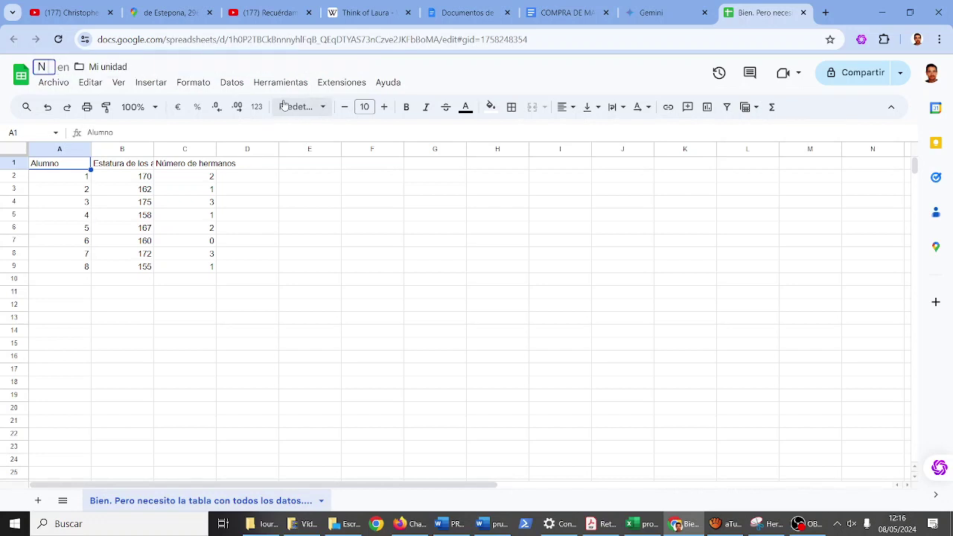
key(BackSpace)
text(ESTATURA N)
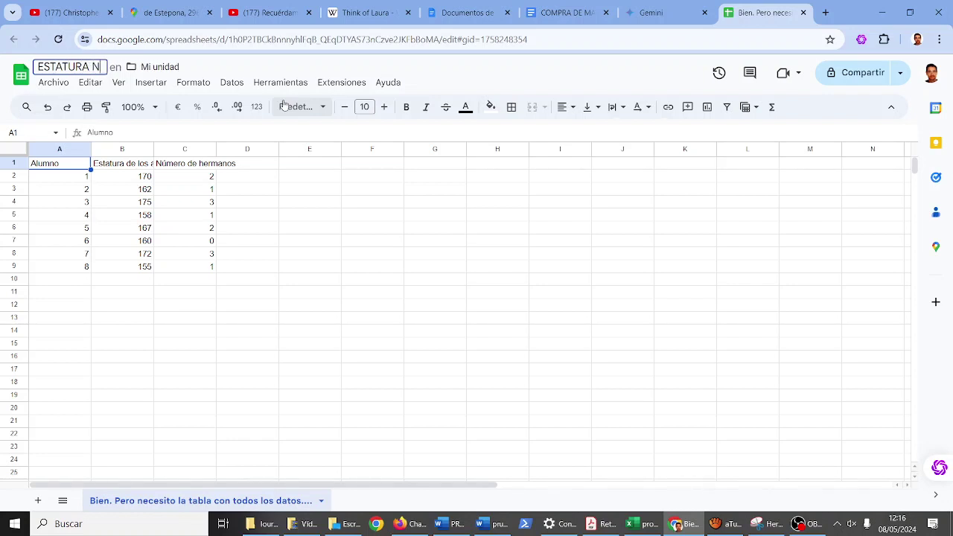
text(ÚMERO DE HERMANOS)
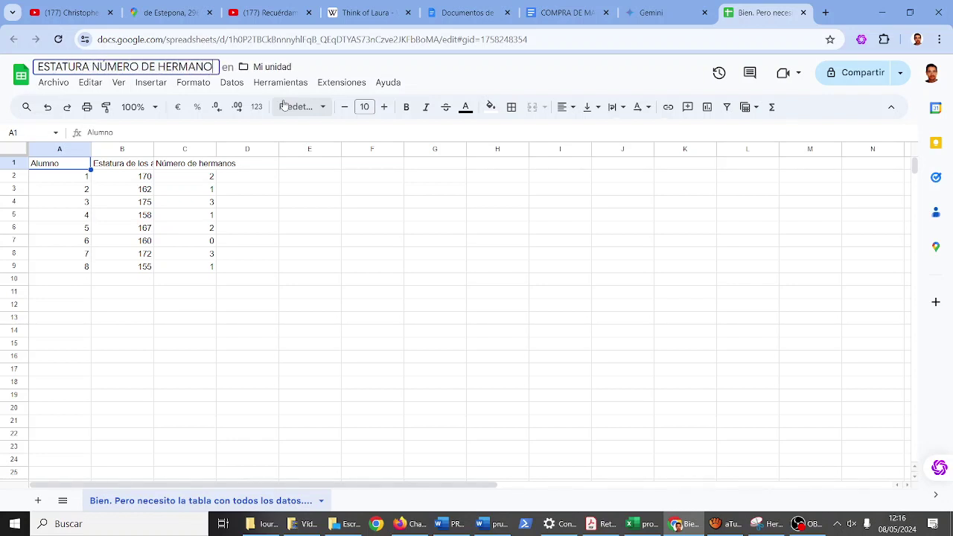
key(Return)
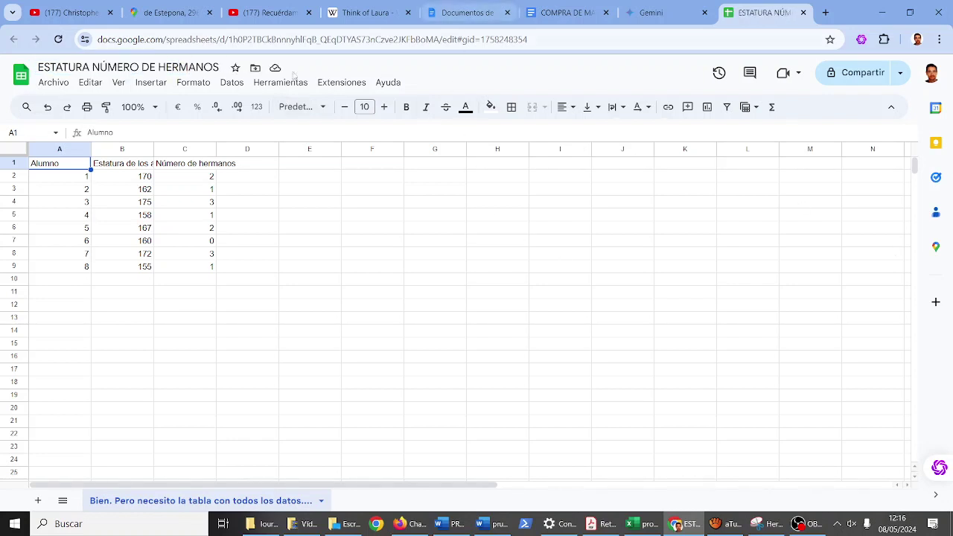
- Set the sheet zoom to 150% and enter the label PROMEDIO in cell A10 below the student numbers
click(145, 107)
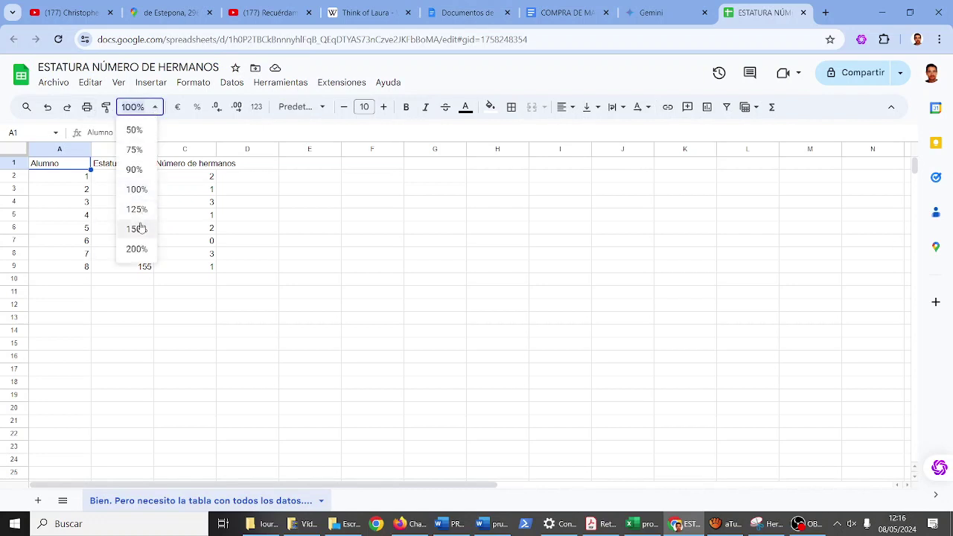
click(137, 229)
click(108, 354)
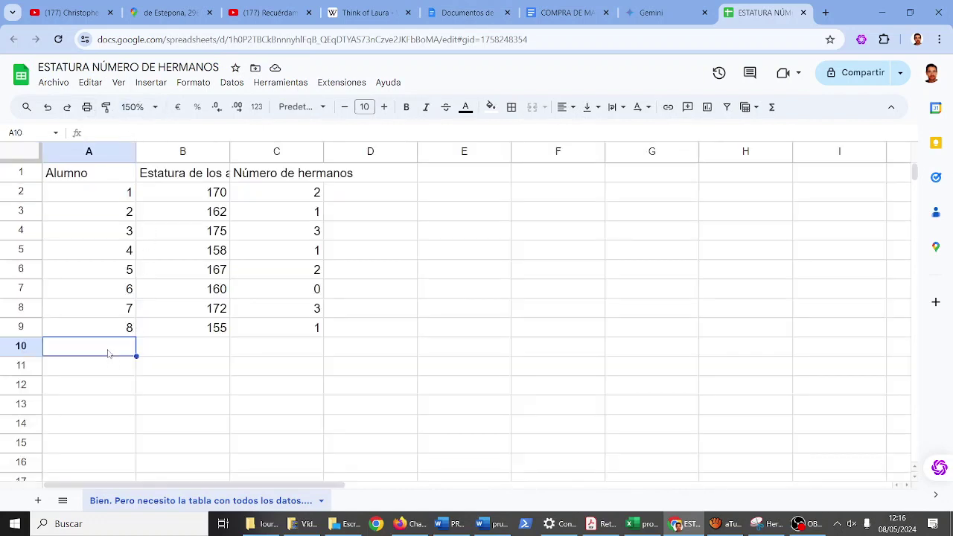
click(178, 355)
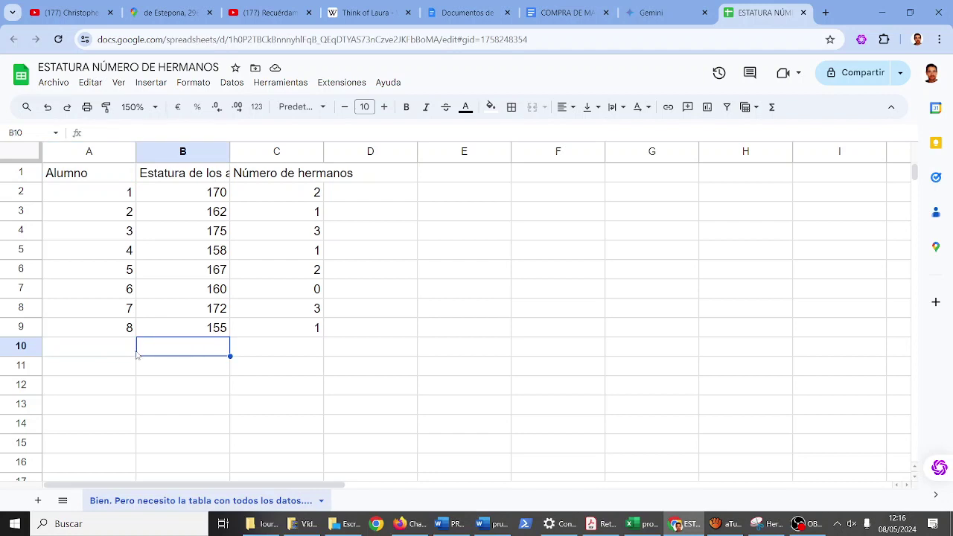
click(136, 355)
text(PR)
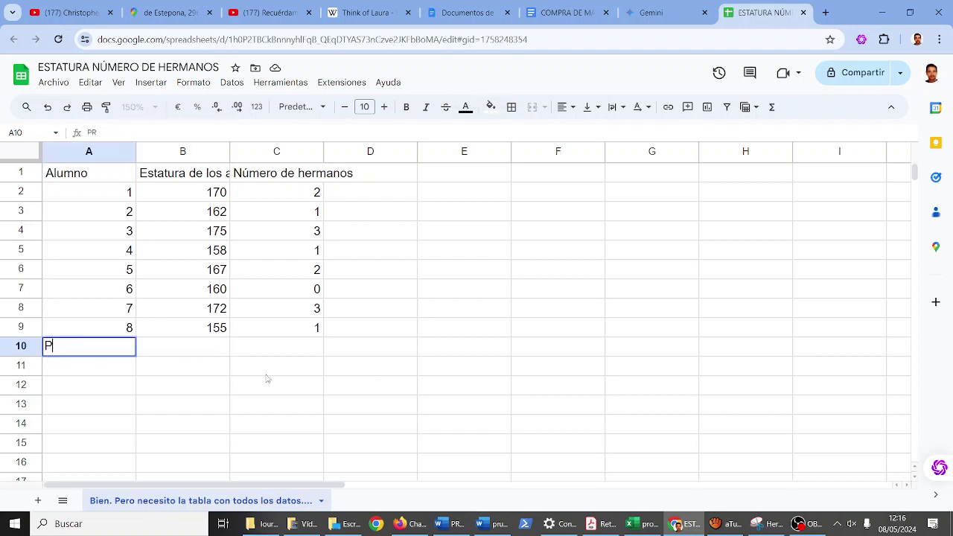
text(OMEDIO)
key(Tab)
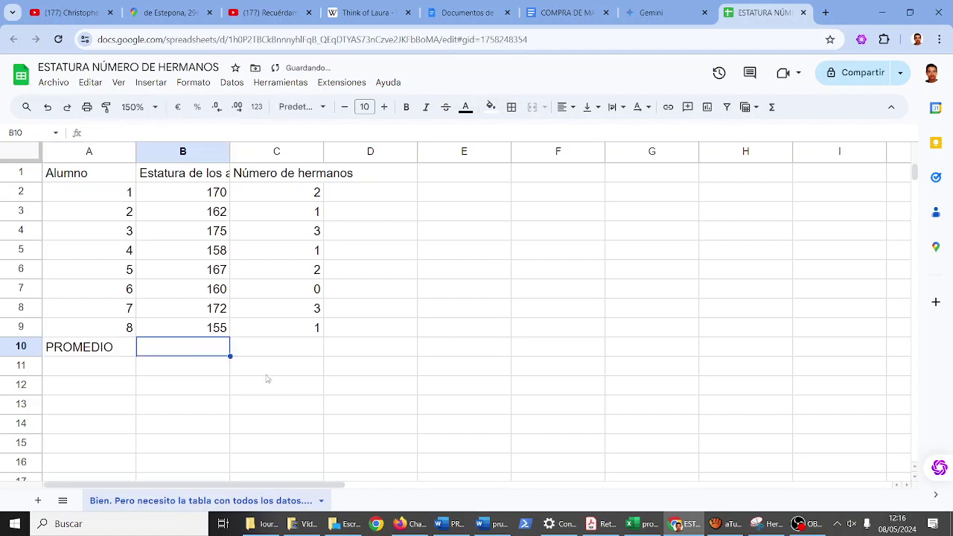
- Calculate the average height in cell B10 with PROMEDIO over the range B2:B9
text(=PROMEDIO()
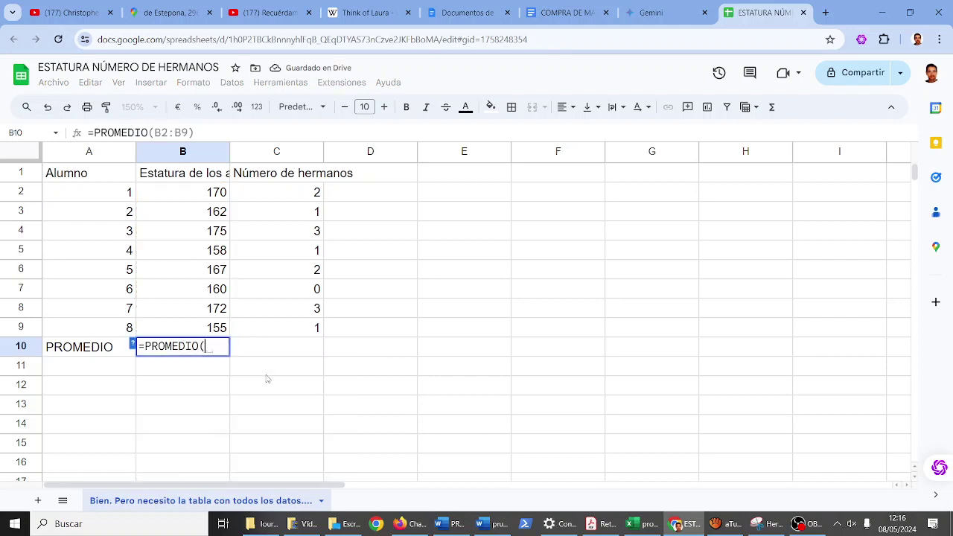
drag(197, 198, 205, 332)
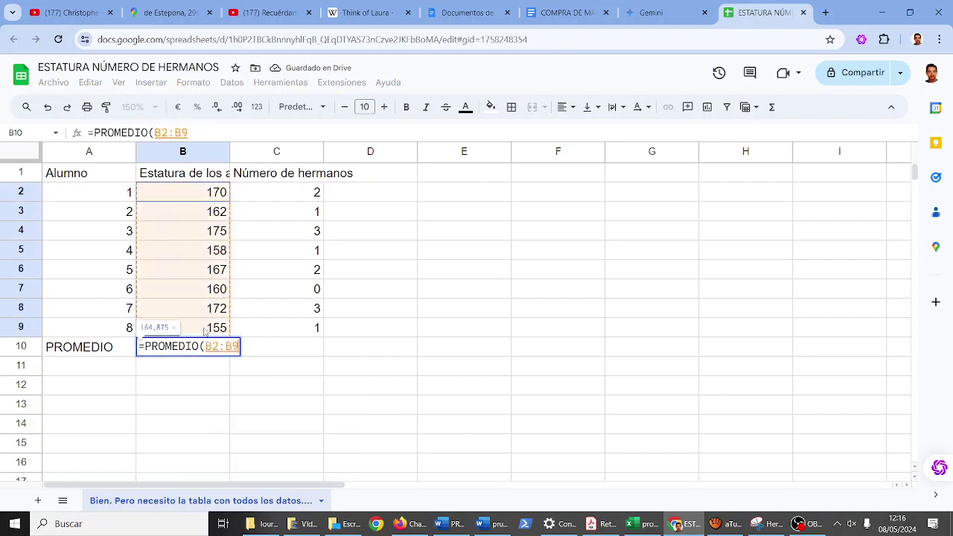
key(Return)
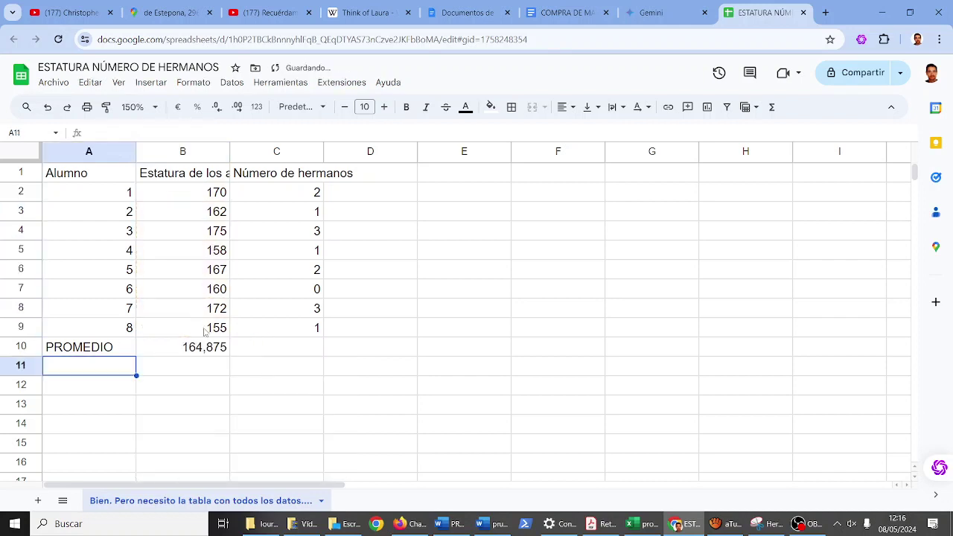
click(305, 350)
text(=PR)
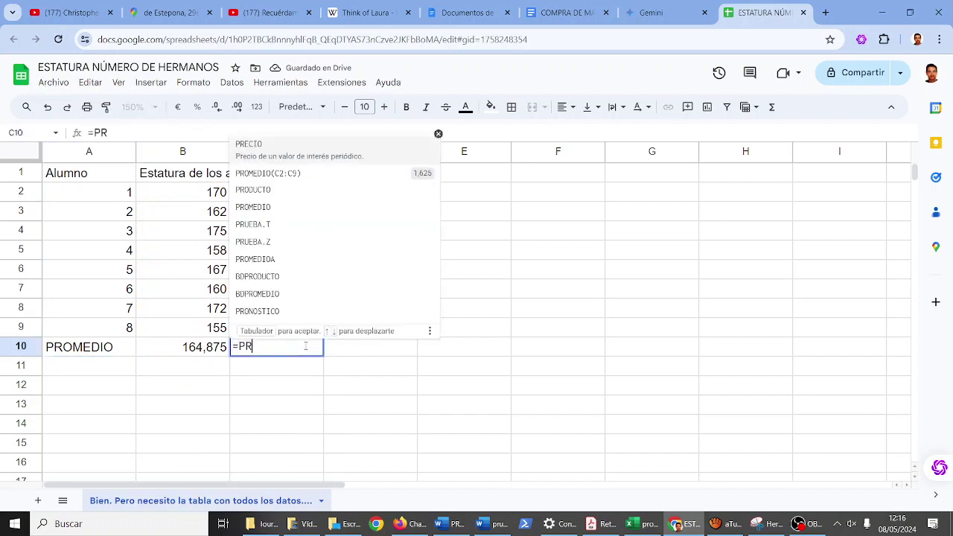
key(Escape)
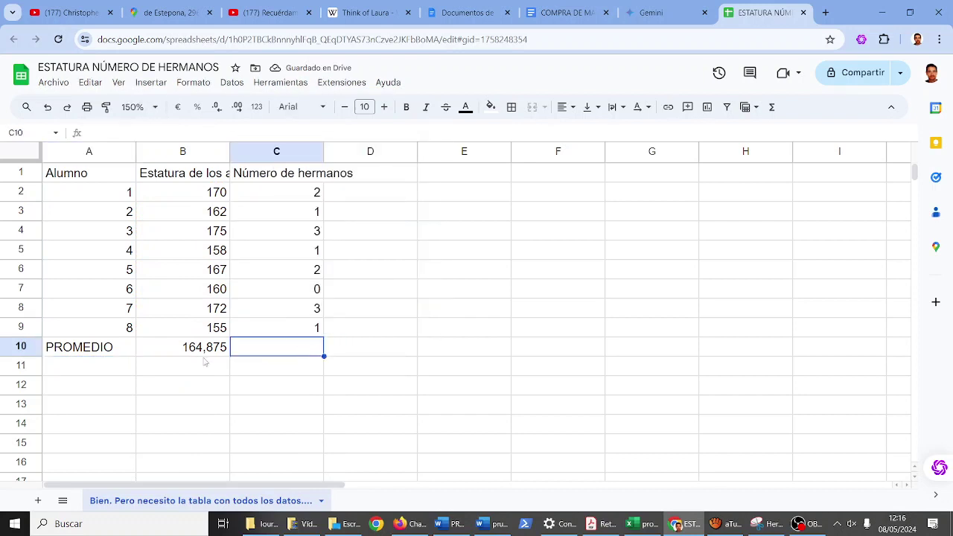
- Fill the average formula from B10 across to C10 for the number of siblings
click(195, 353)
drag(231, 354, 295, 362)
- Enter the label DESVTIP in cell A11 below PROMEDIO
click(100, 377)
text(DESV)
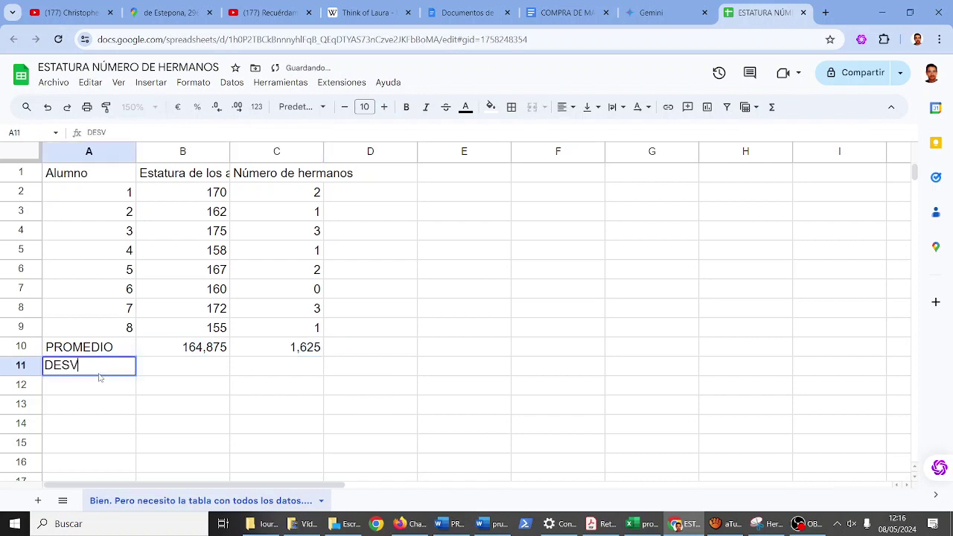
key(BackSpace)
text(VTIP)
key(Tab)
- Calculate the standard deviation of the heights in cell B11 with the formula =DESVEST(B2:B9), keeping that cell selected
text(=DESV)
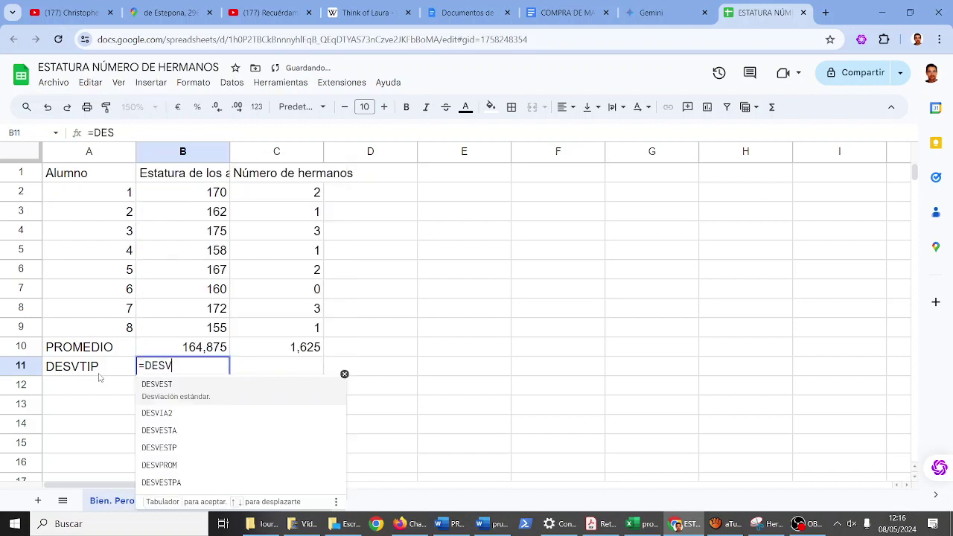
text(.EST)
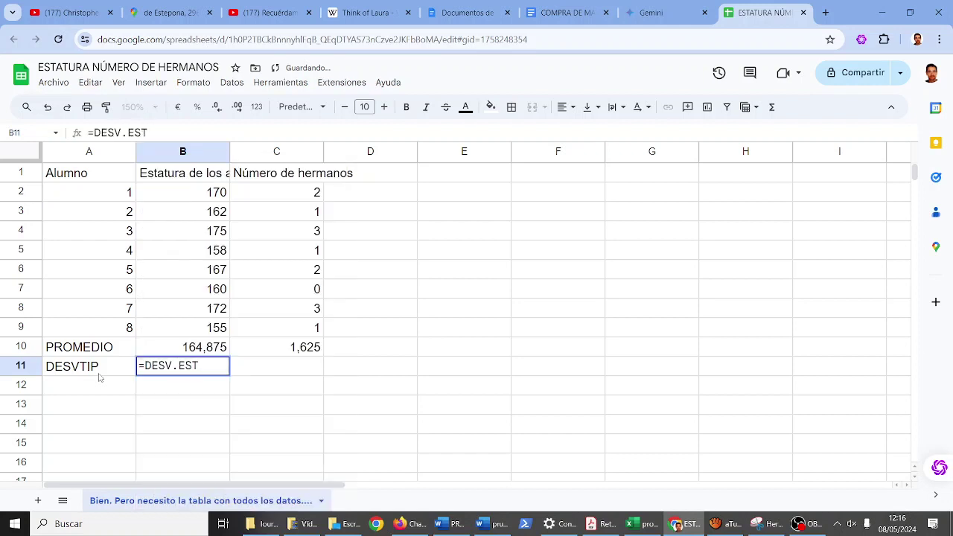
key(BackSpace)
key(BackSpace)
key(BackSpace)
key(BackSpace)
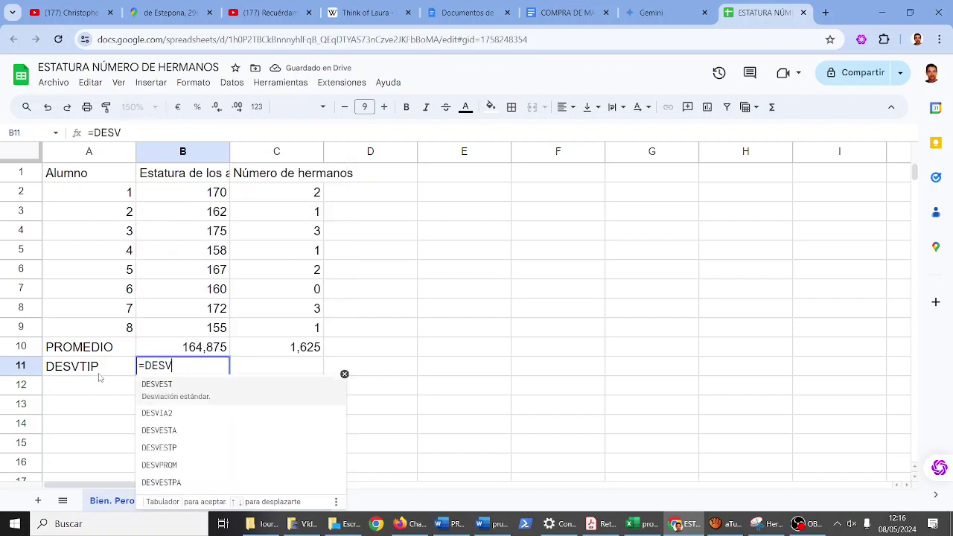
click(187, 402)
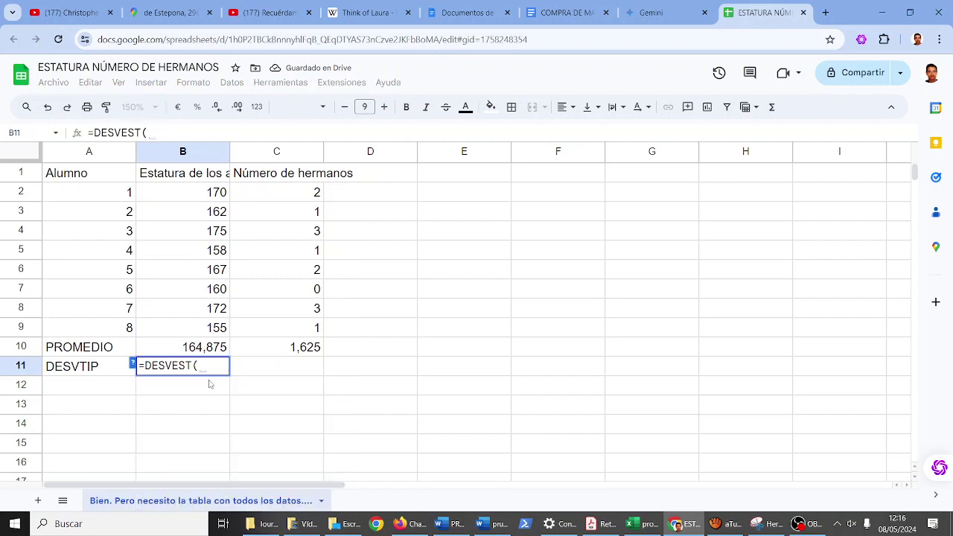
click(210, 198)
drag(212, 200, 208, 335)
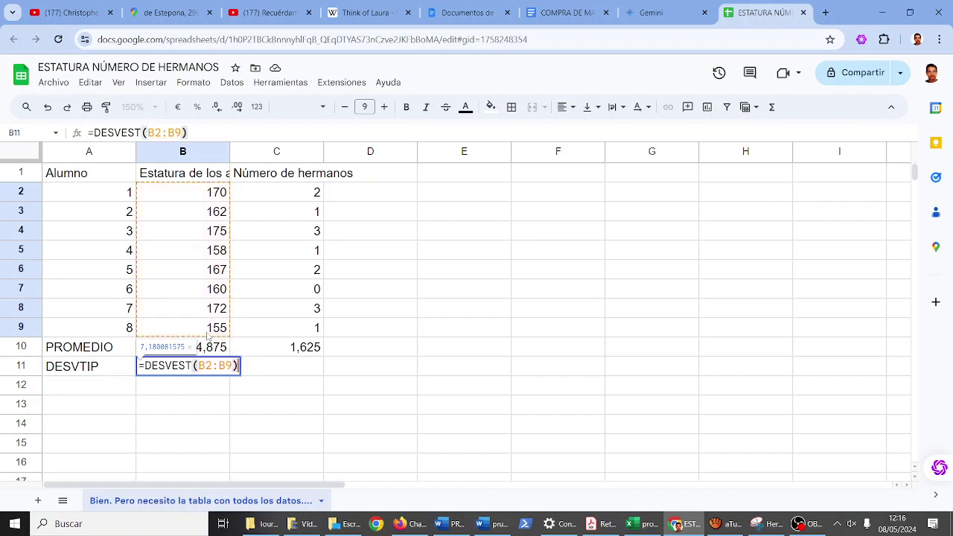
key(Return)
click(199, 362)
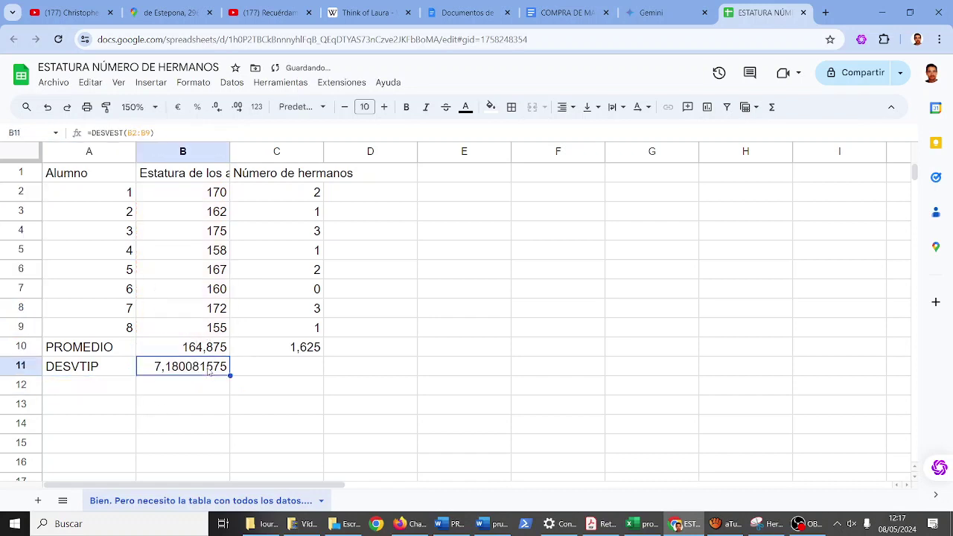
- Fill the standard deviation formula from B11 across to C11 and enter the label CV in cell A12
drag(230, 373, 303, 383)
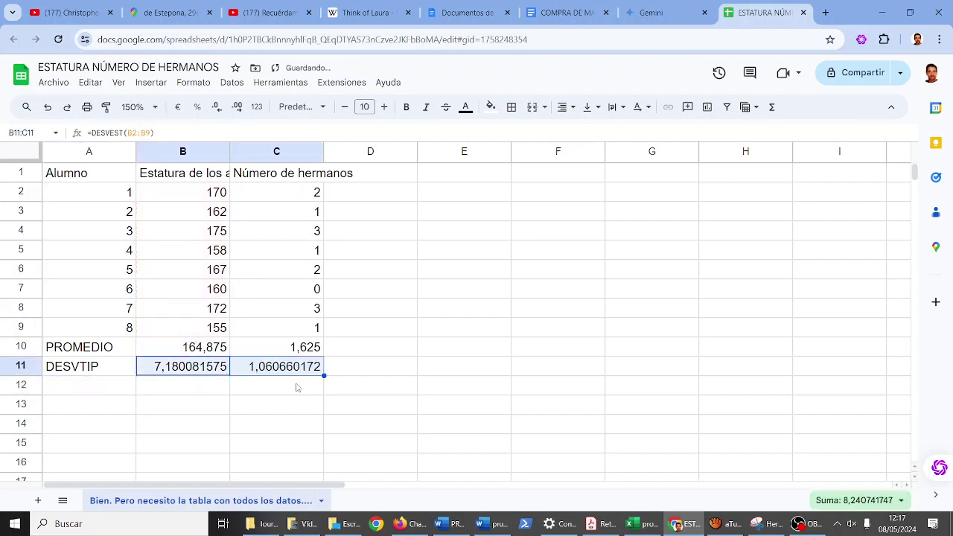
click(101, 387)
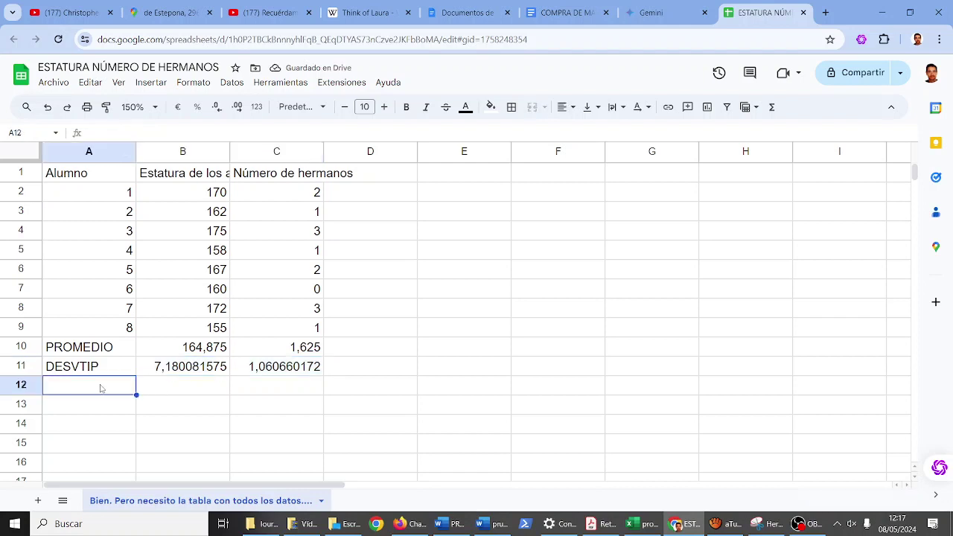
text(d)
key(BackSpace)
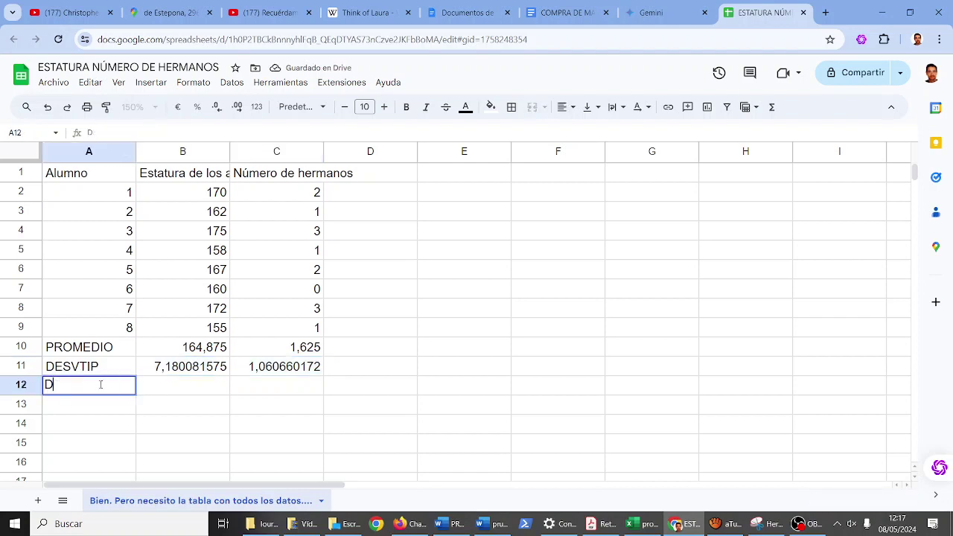
text(v)
key(BackSpace)
key(BackSpace)
text(CV)
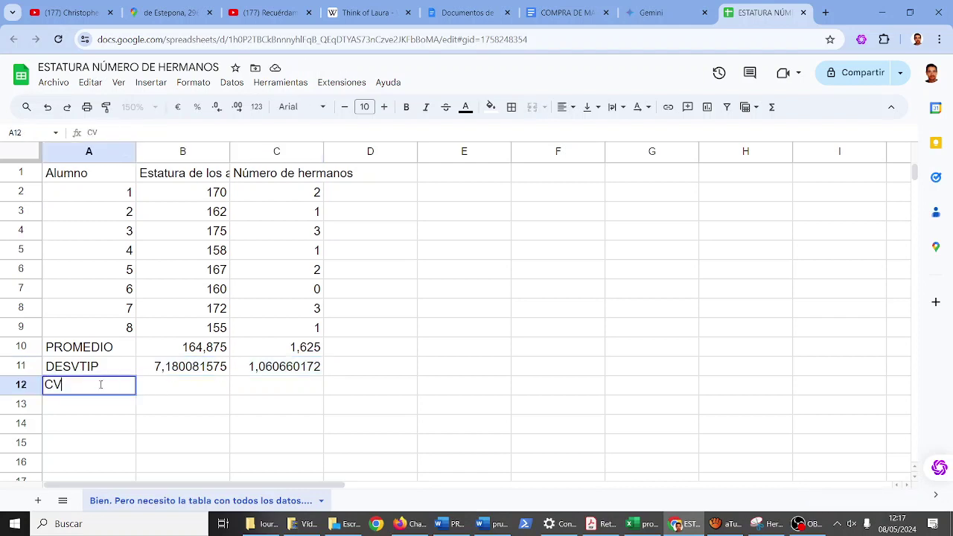
- Calculate the coefficient of variation of the heights in cell B12 with the formula =B11/B10
key(Tab)
text(=)
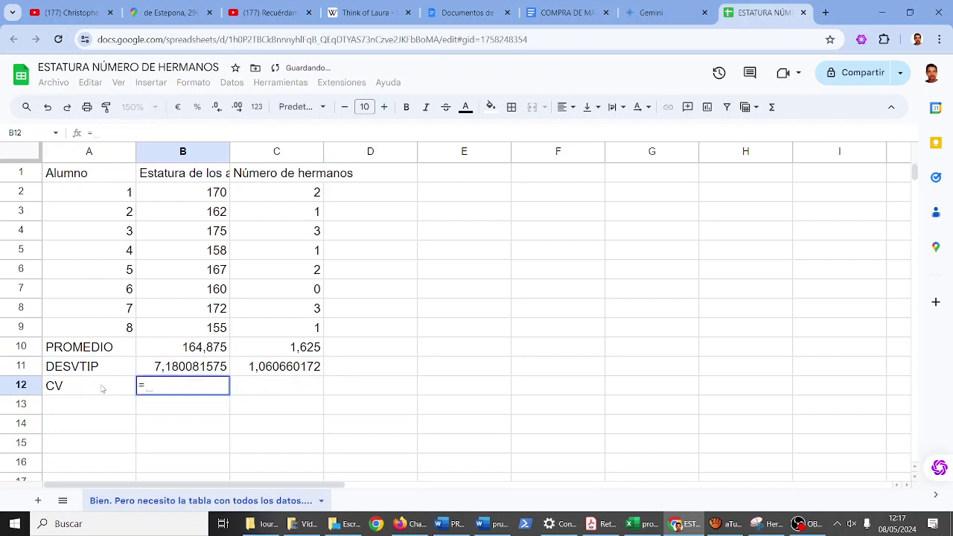
click(161, 370)
text(/)
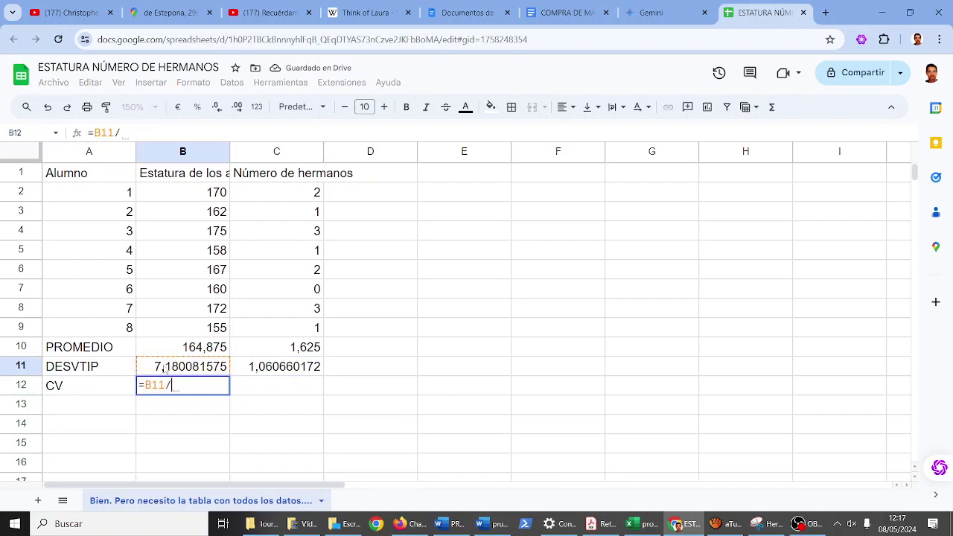
click(182, 347)
key(Return)
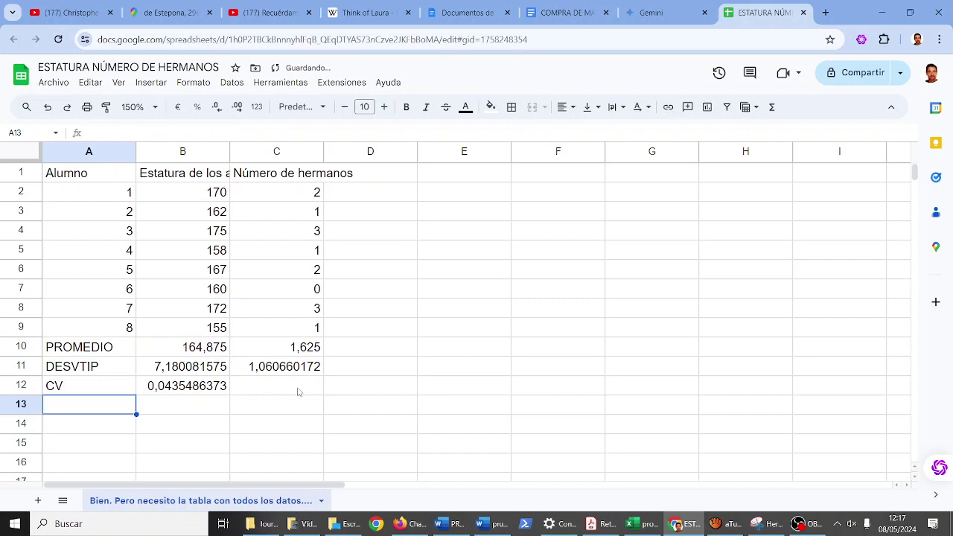
- Fill the coefficient of variation formula from B12 across to C12 for the number of siblings
click(298, 390)
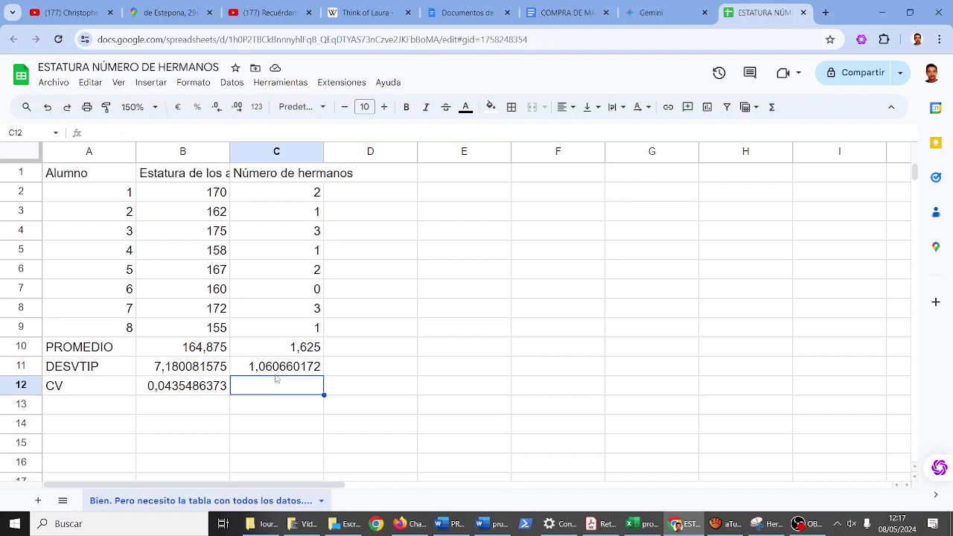
click(275, 376)
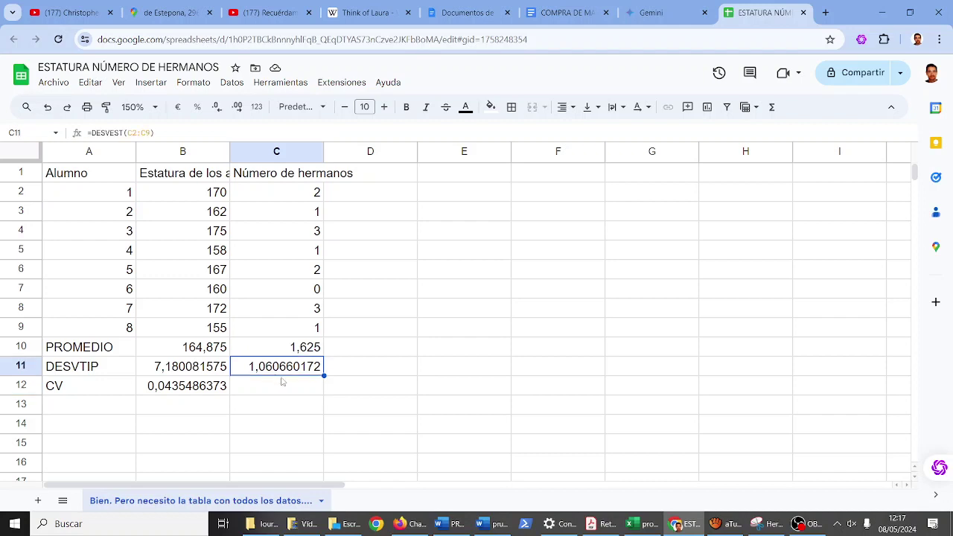
click(212, 389)
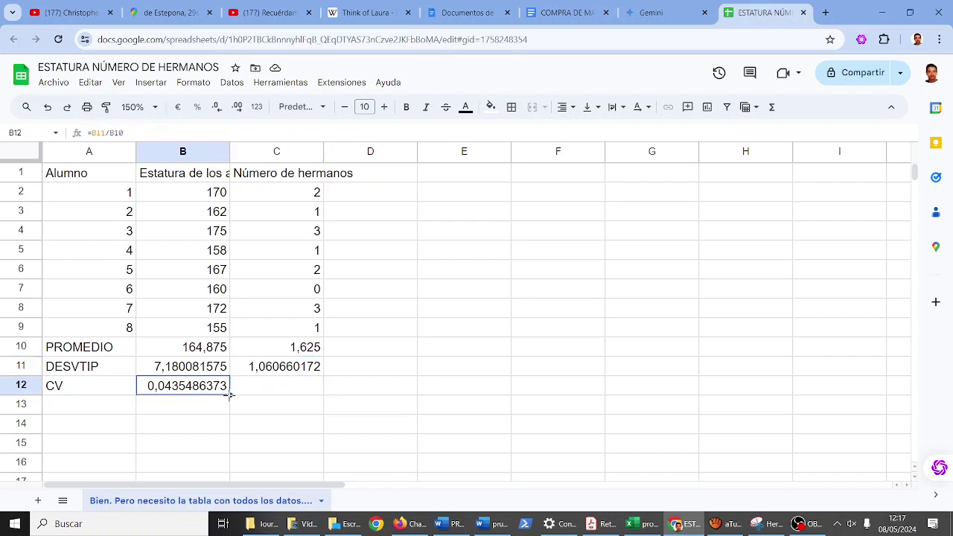
drag(231, 395, 287, 394)
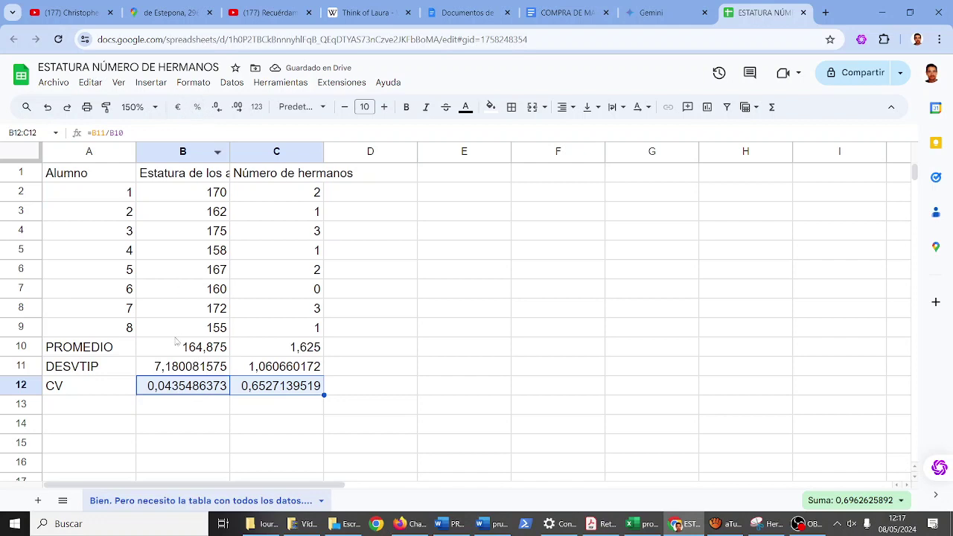
click(287, 376)
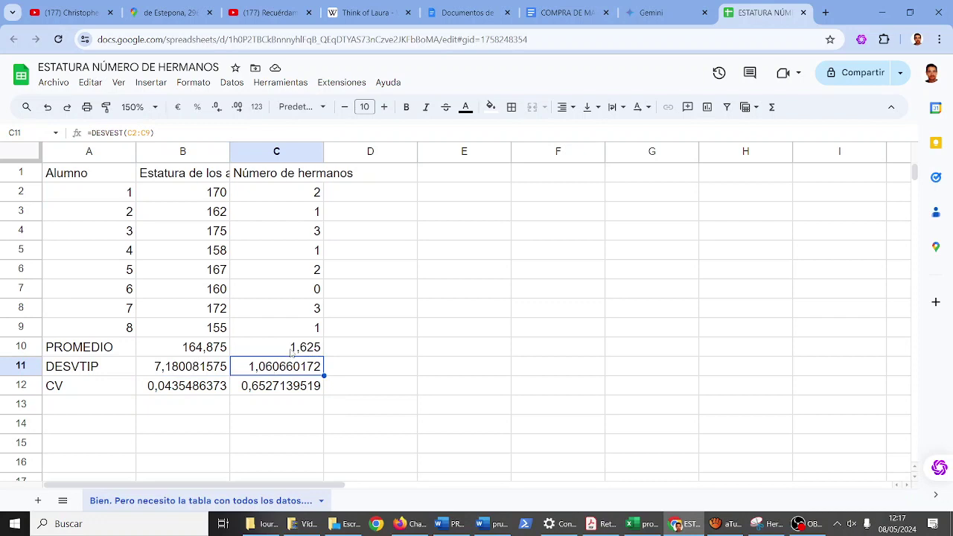
- Enter the example heights 157, 164 and 171 in cells E7, F7 and G7, beside the data table
click(146, 107)
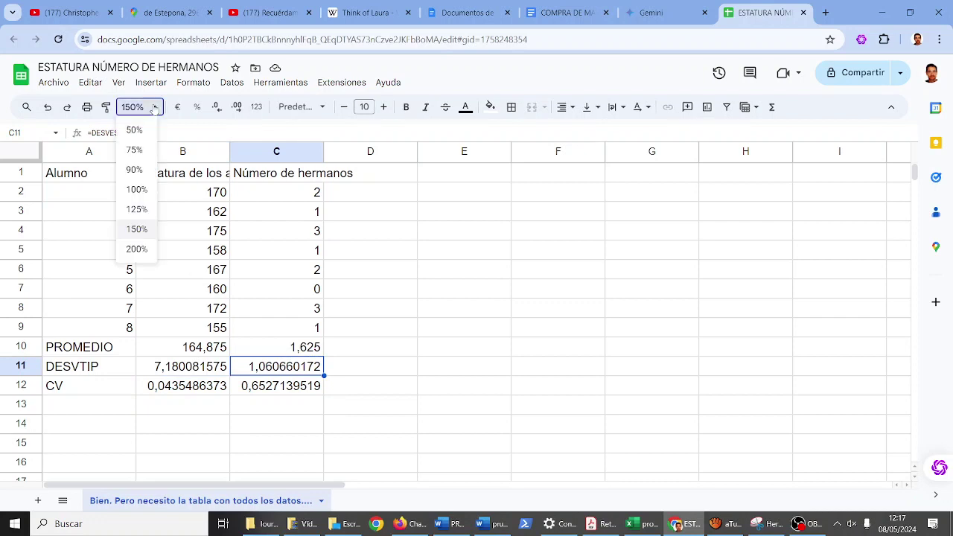
click(136, 248)
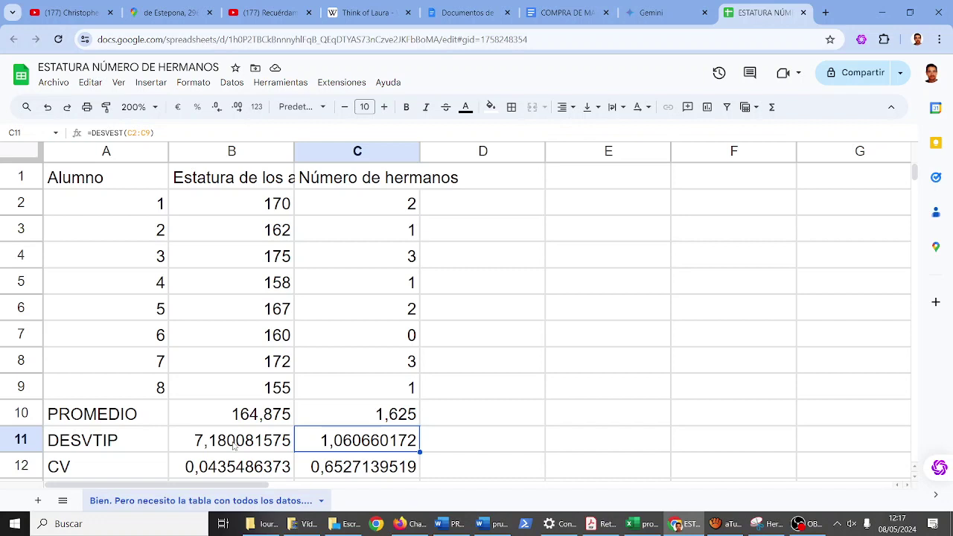
click(667, 336)
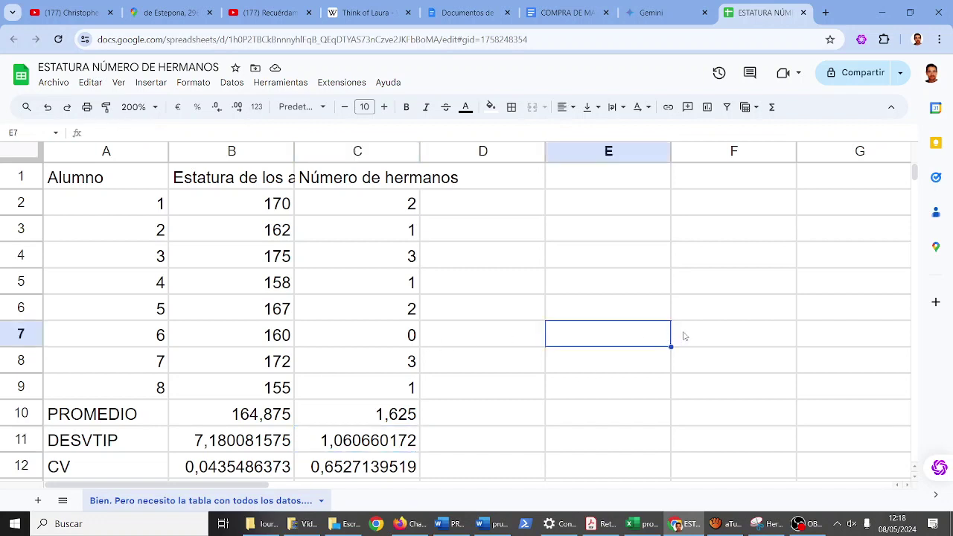
click(685, 336)
text(164)
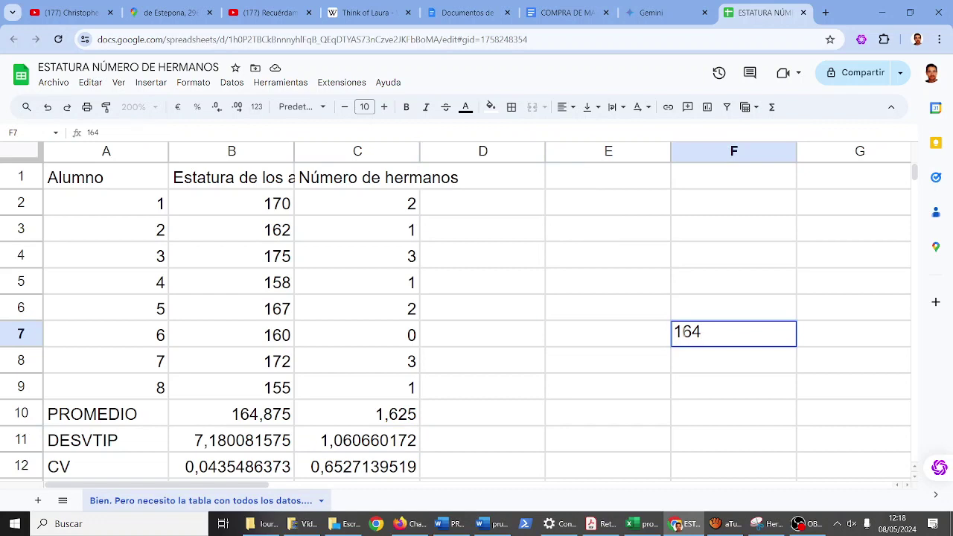
key(Left)
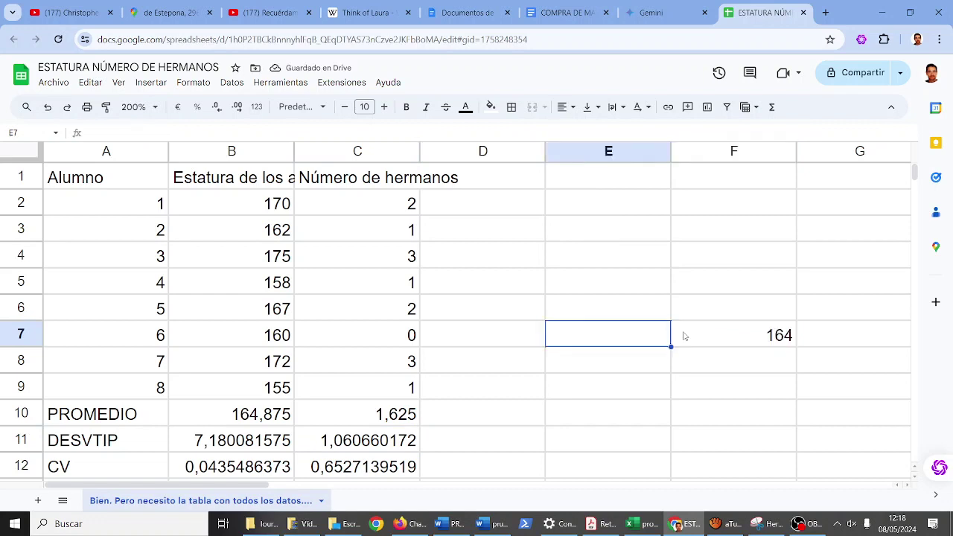
text(157Ç)
key(BackSpace)
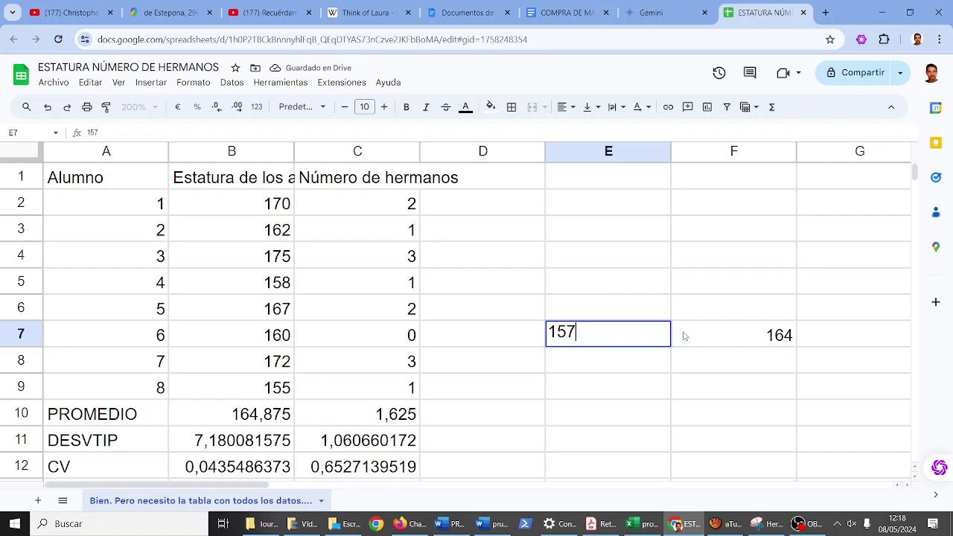
key(Right)
key(Right)
key(Right)
key(Left)
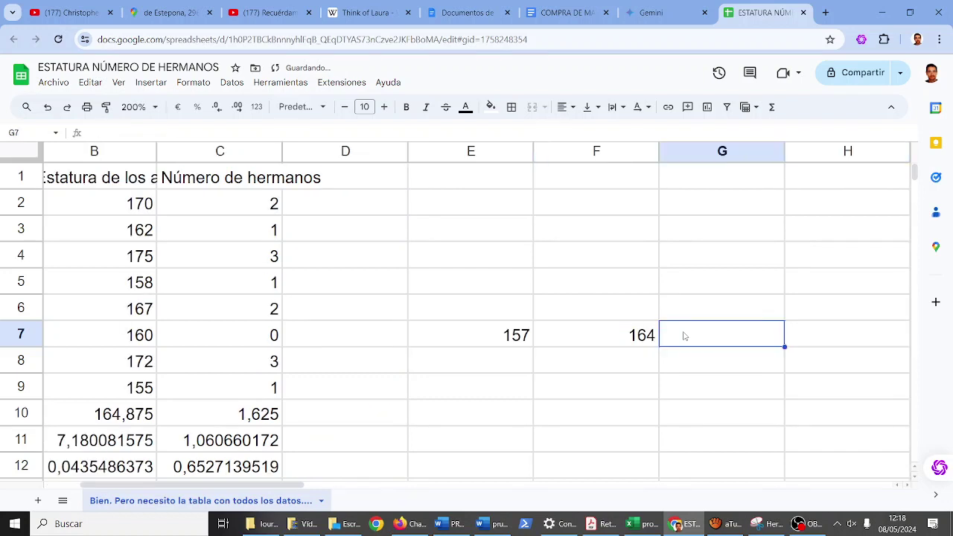
text(171)
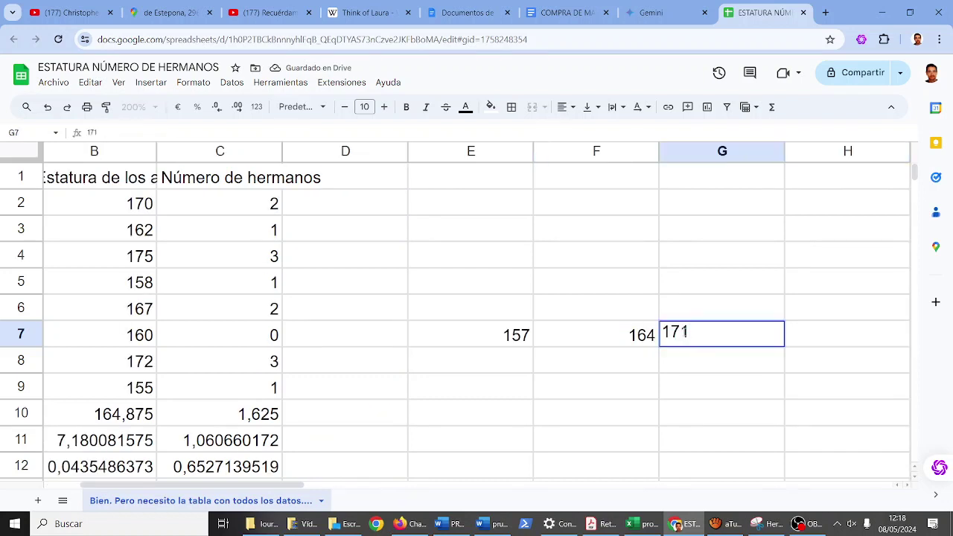
key(Left)
- Enter the sibling values 0,35, 1 and 1,65 in cells E8, F8 and G8, under the example heights
key(Home)
key(Right)
key(Right)
key(Right)
key(Right)
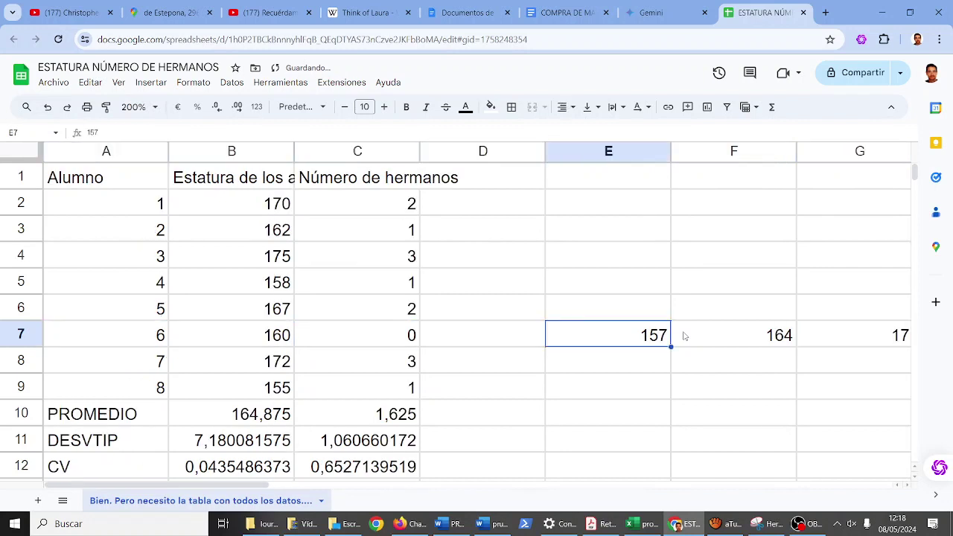
key(Down)
key(Right)
text(1)
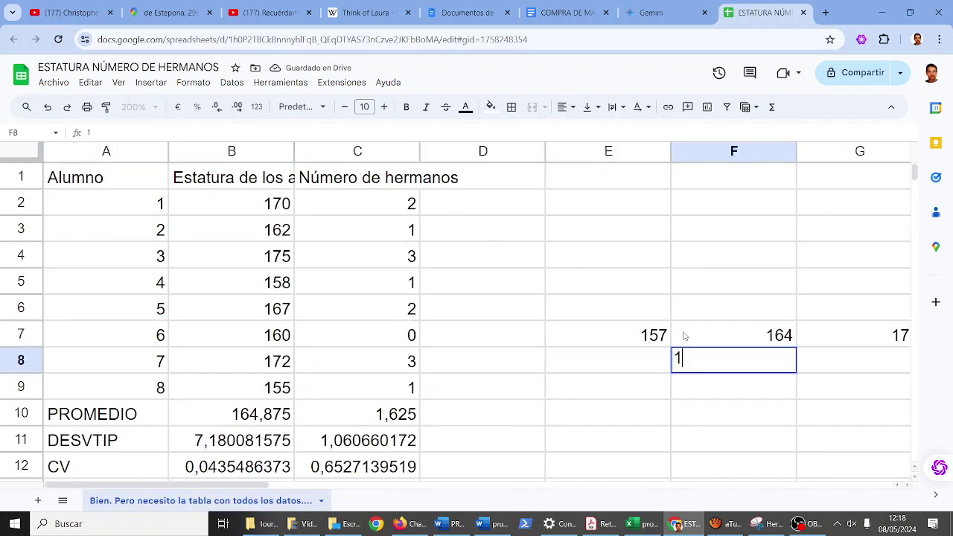
key(Left)
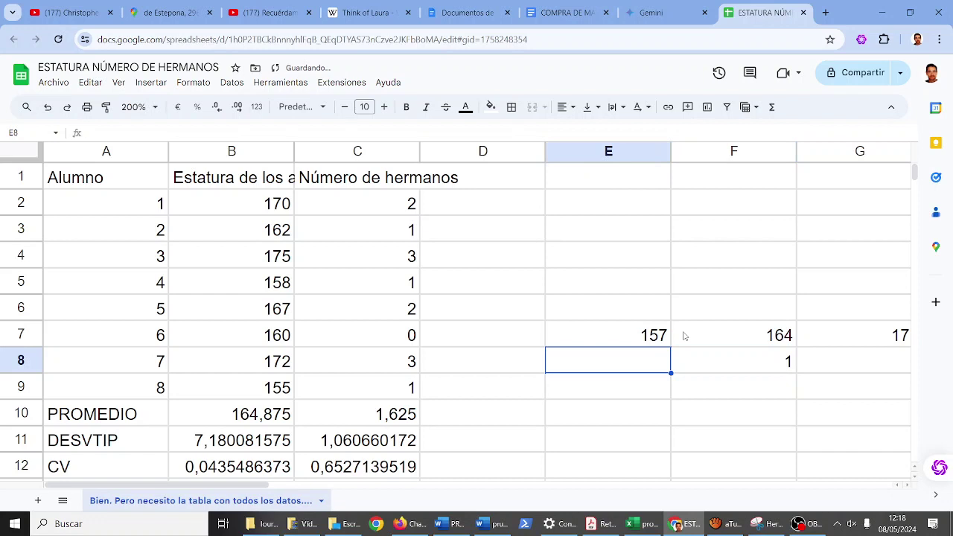
text(0,35)
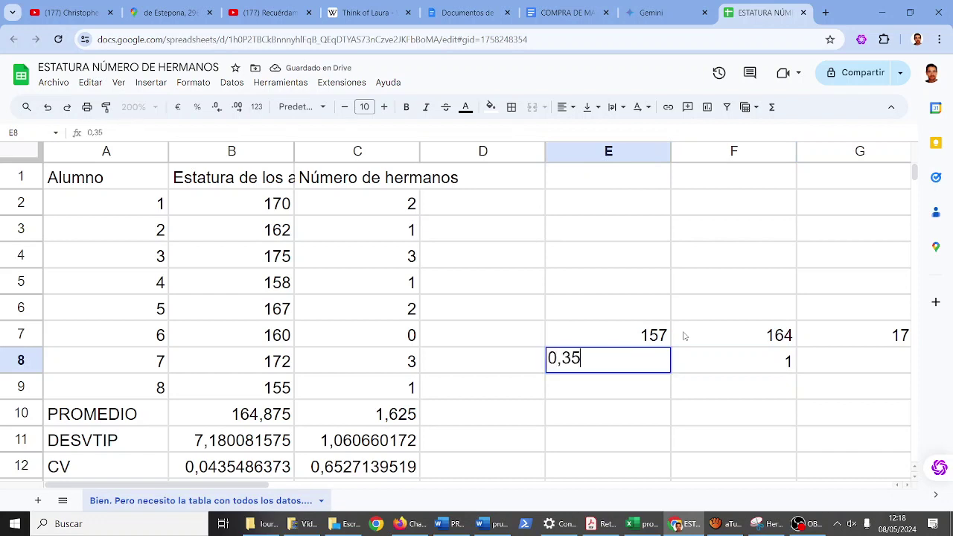
key(Right)
key(Right)
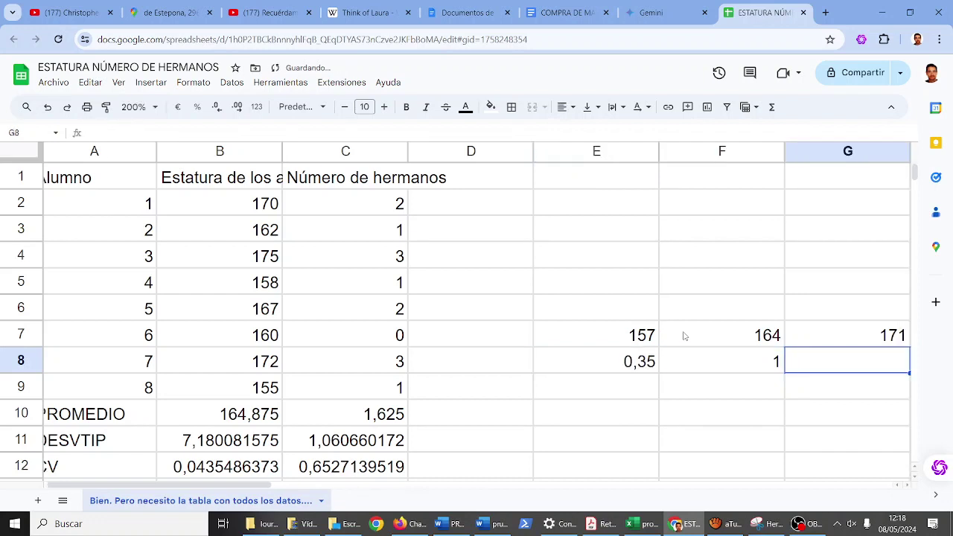
text(1,65)
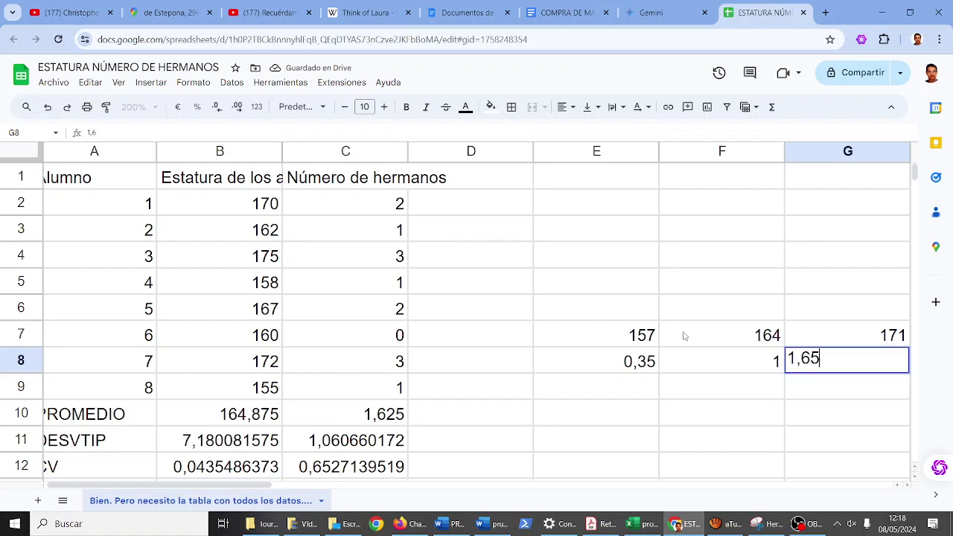
key(Return)
- Enter the whole sibling numbers 0, 1 and 2 in cells E9, F9 and G9
key(Left)
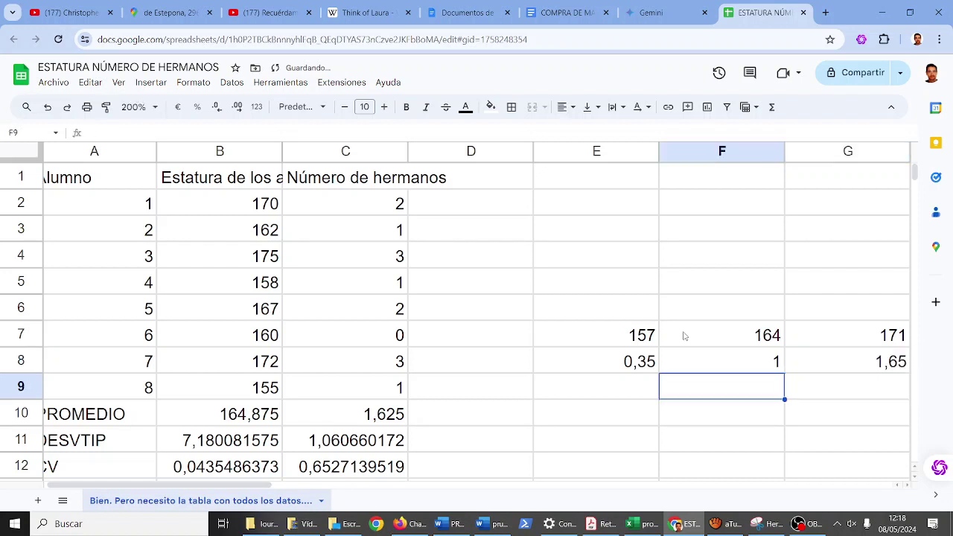
key(Left)
text(0)
key(Right)
text(1)
key(Right)
text(2)
key(Return)
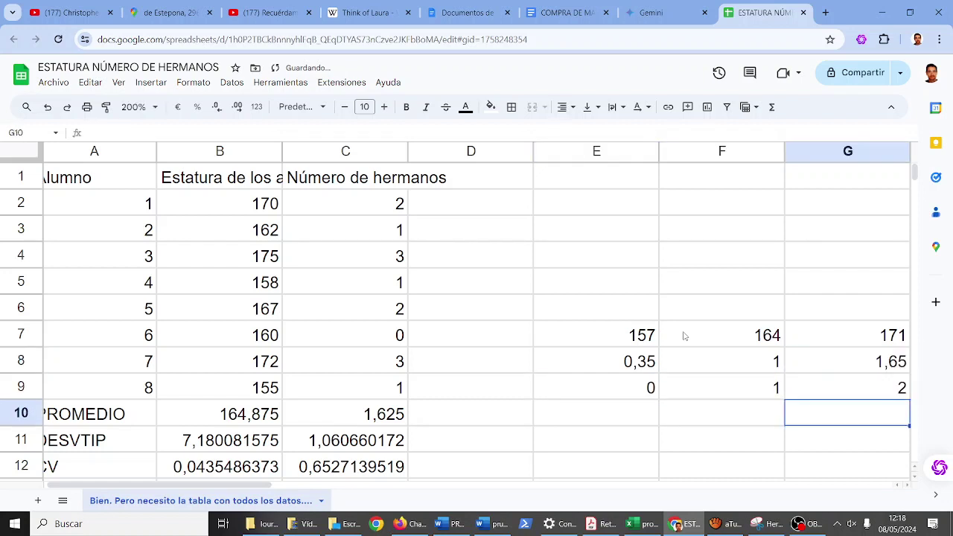
key(Left)
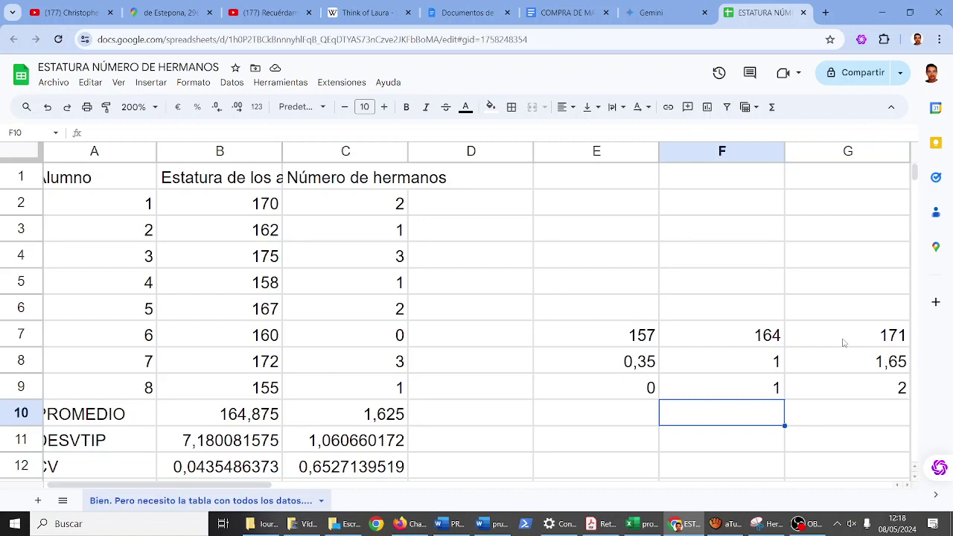
click(770, 344)
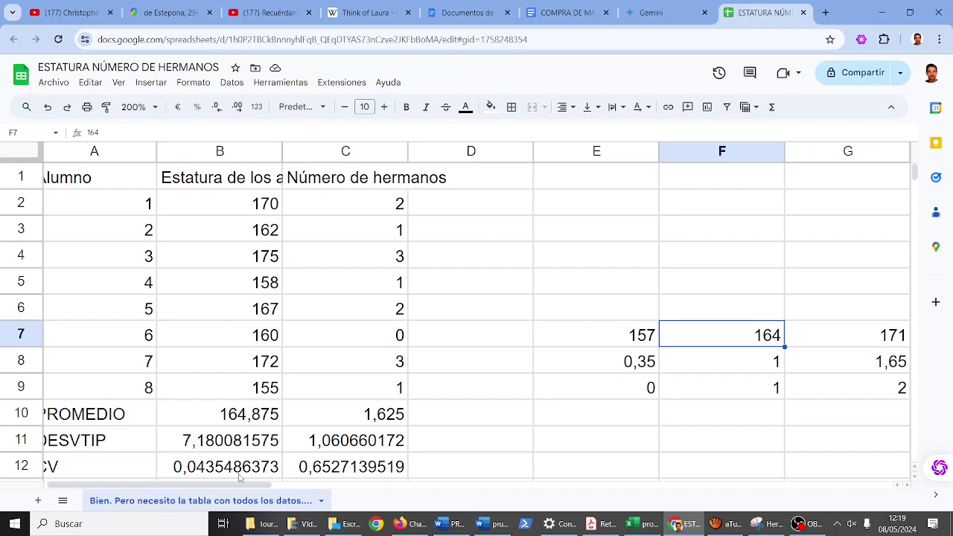
drag(237, 486, 192, 488)
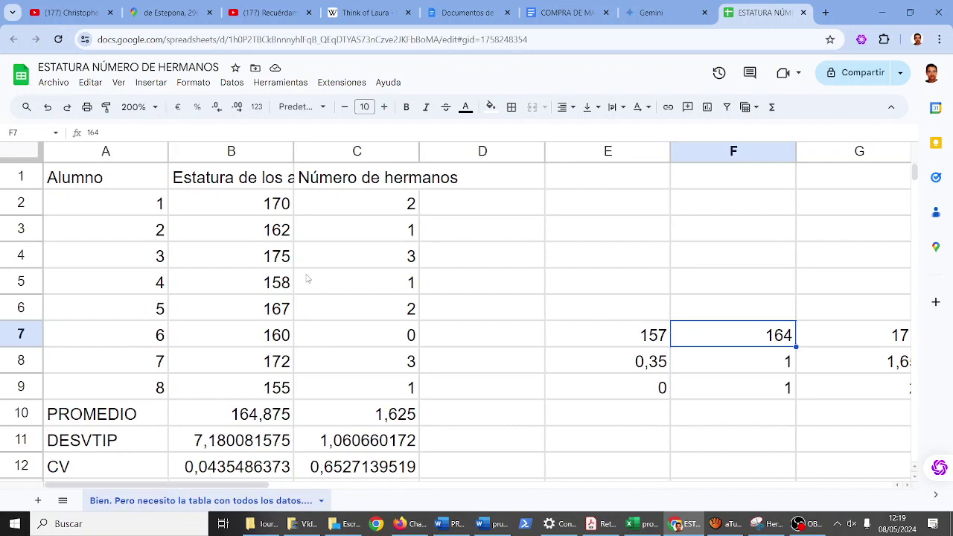
- Switch to the Gemini conversation and examine the enlarged original prompt requesting a two-column table for studying mean and standard deviation
click(652, 15)
scroll(521, 310, up, 4)
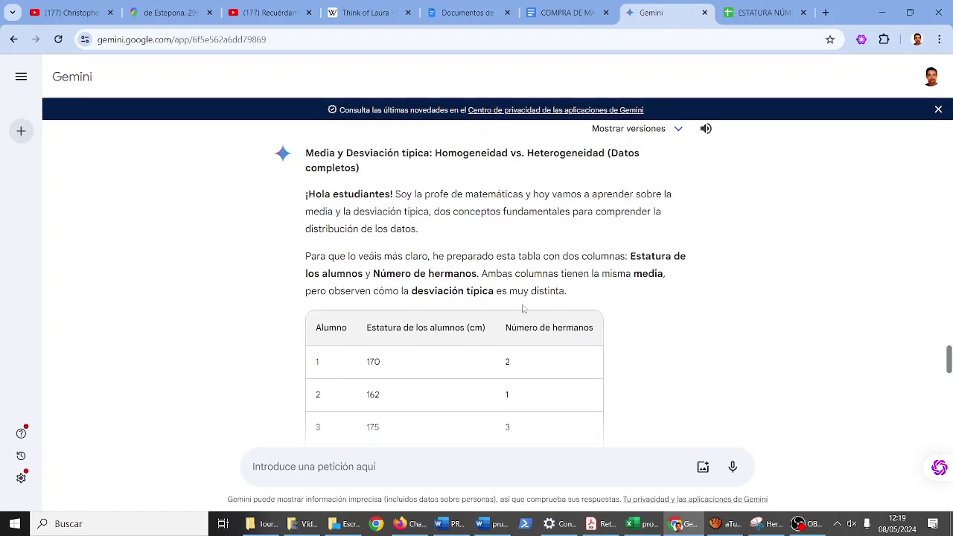
scroll(523, 309, up, 4)
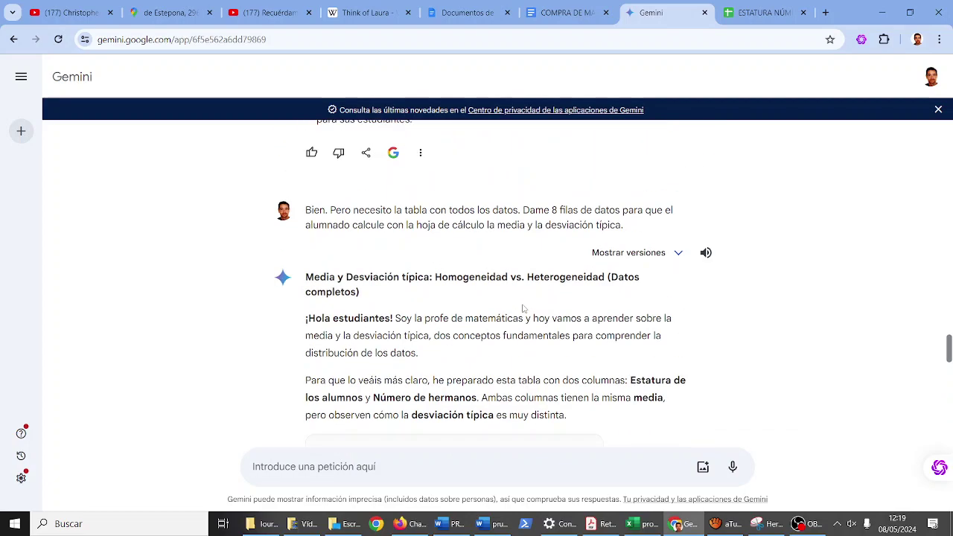
scroll(522, 308, up, 15)
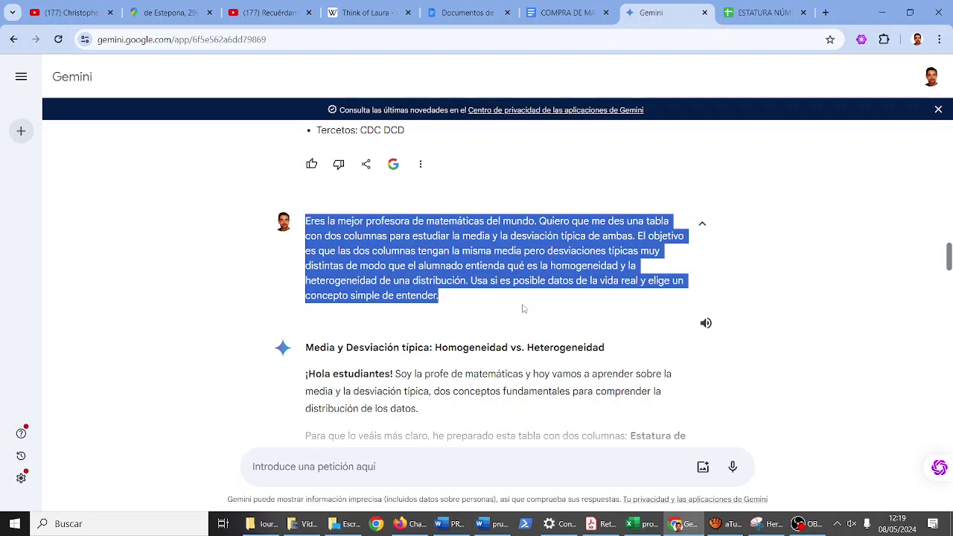
key(ctrl+plus)
key(ctrl+plus)
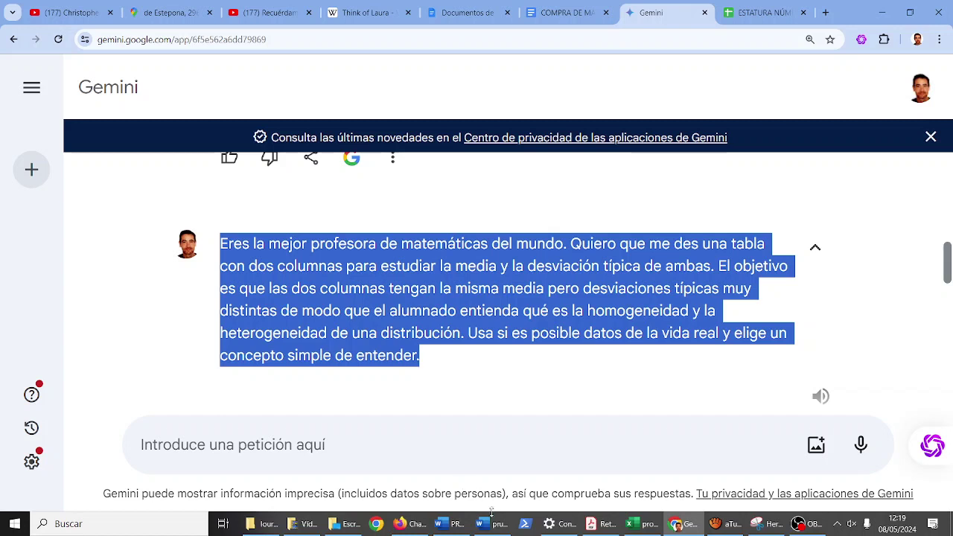
- Switch to the ESTATURA NÚMERO DE HERMANOS spreadsheet in Google Sheets
mouse_move(407, 529)
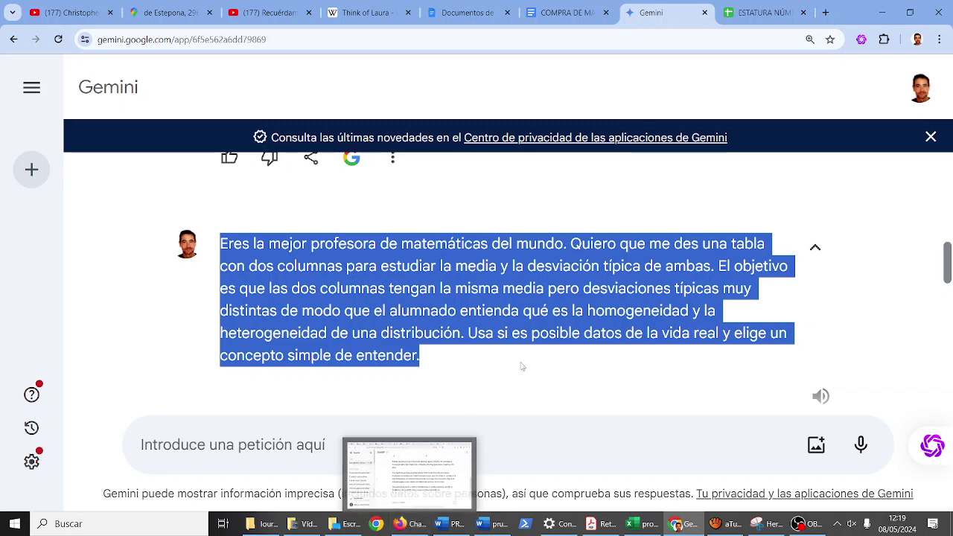
click(761, 23)
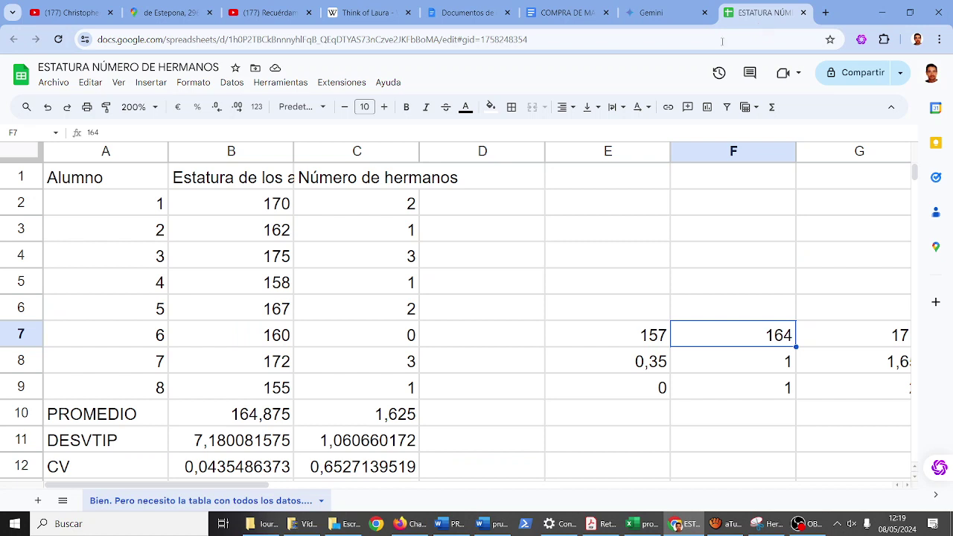
click(846, 72)
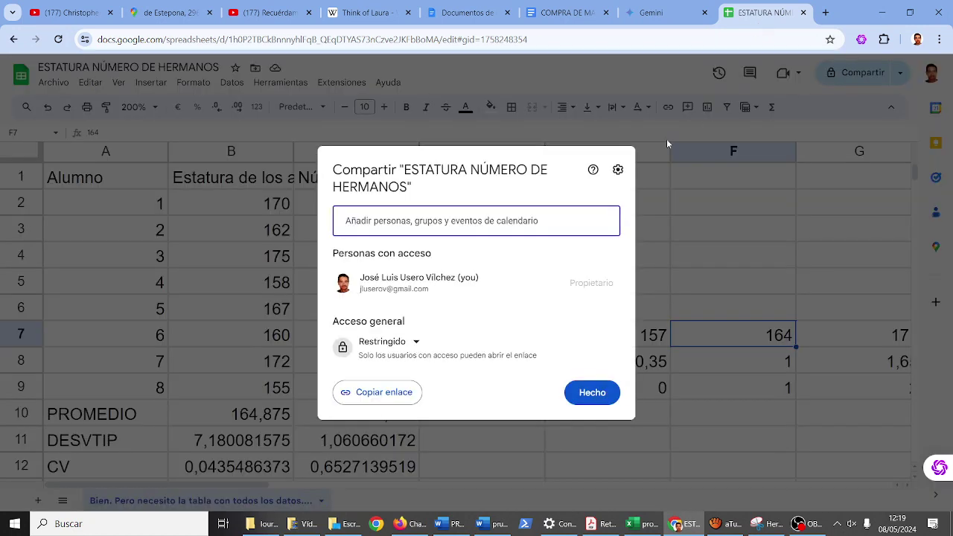
click(409, 341)
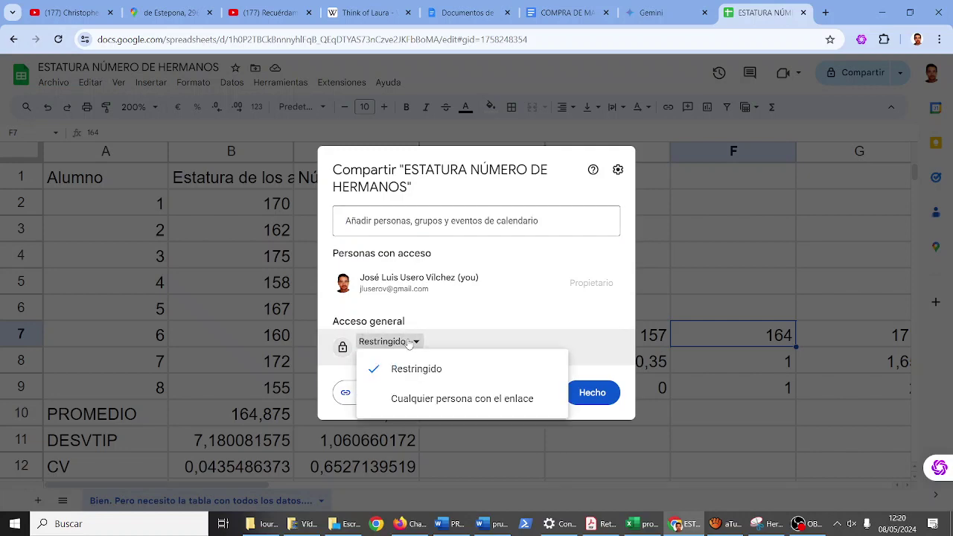
click(785, 223)
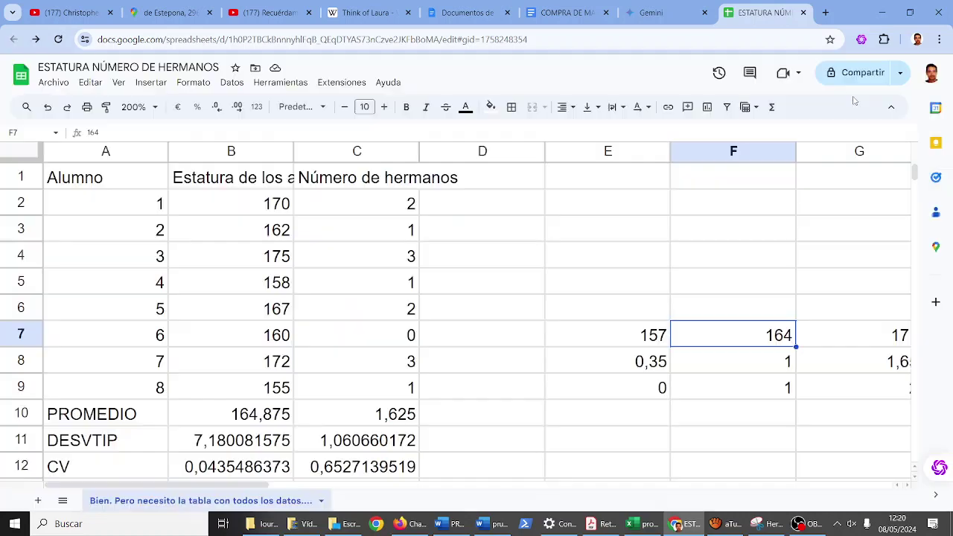
- Share the spreadsheet by setting its general access to "Cualquier persona con el enlace", then close the sharing settings
click(848, 73)
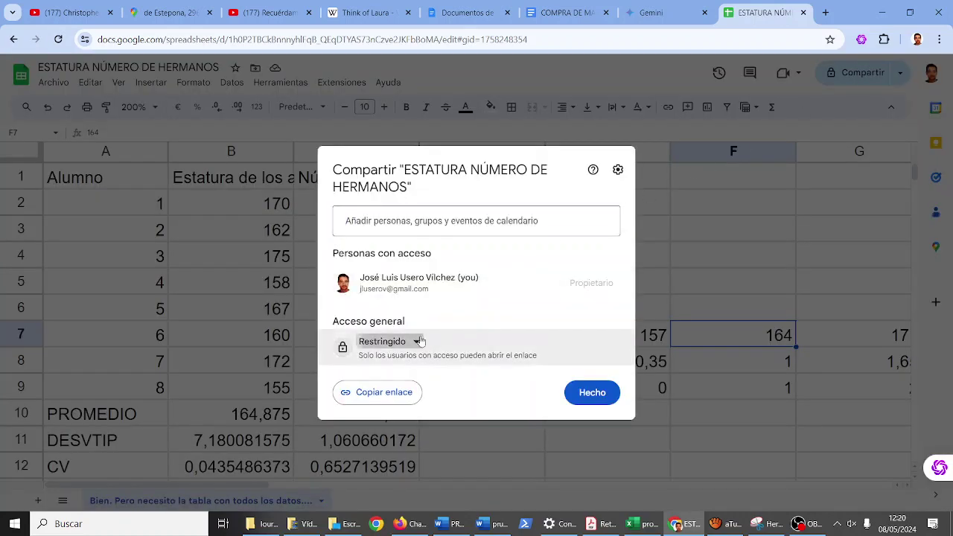
click(414, 342)
click(405, 400)
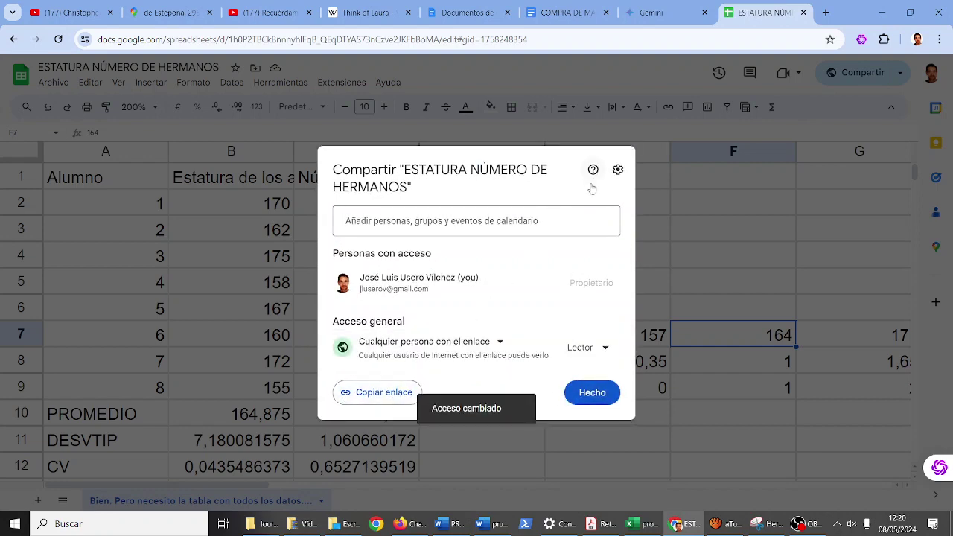
click(667, 157)
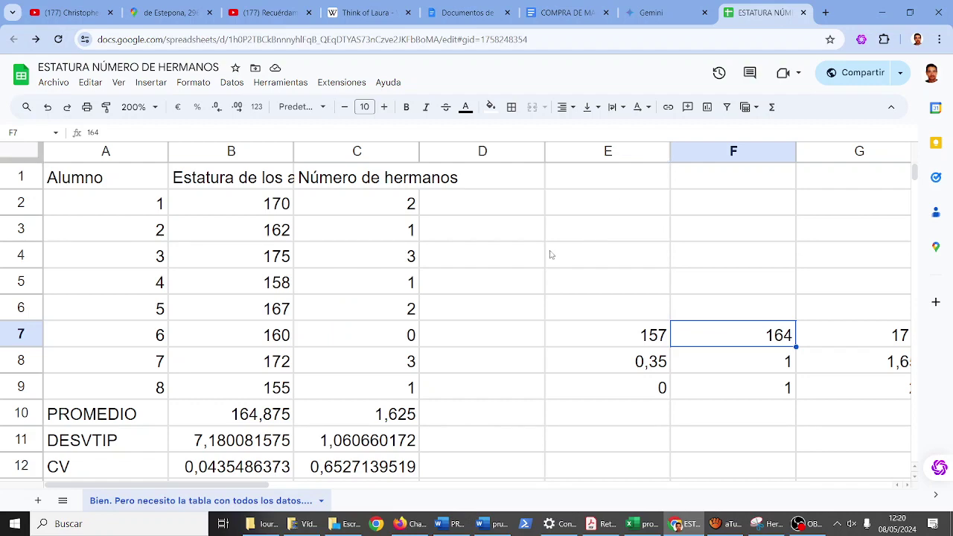
- Switch to the Gemini conversation and review the reply's mean and standard deviation table together with the original prompt
click(645, 15)
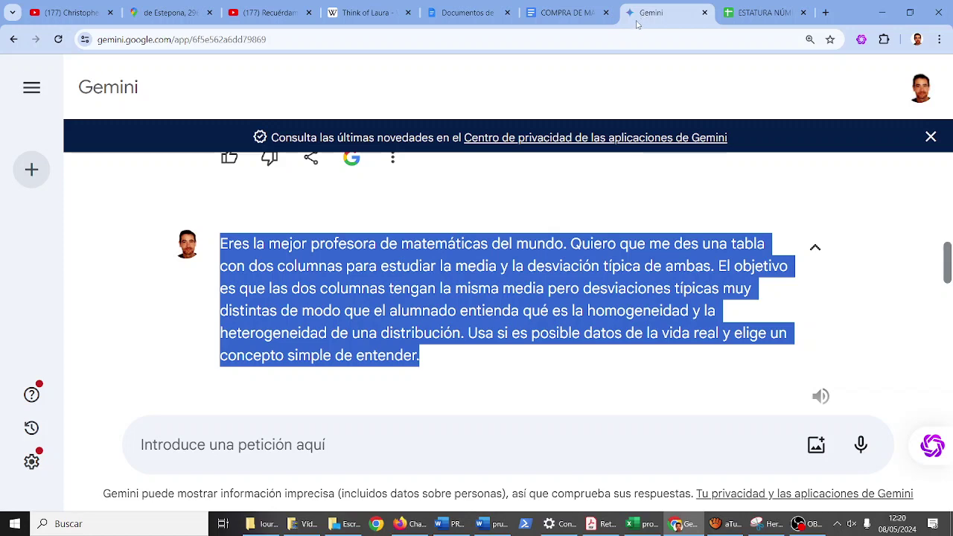
scroll(653, 250, down, 3)
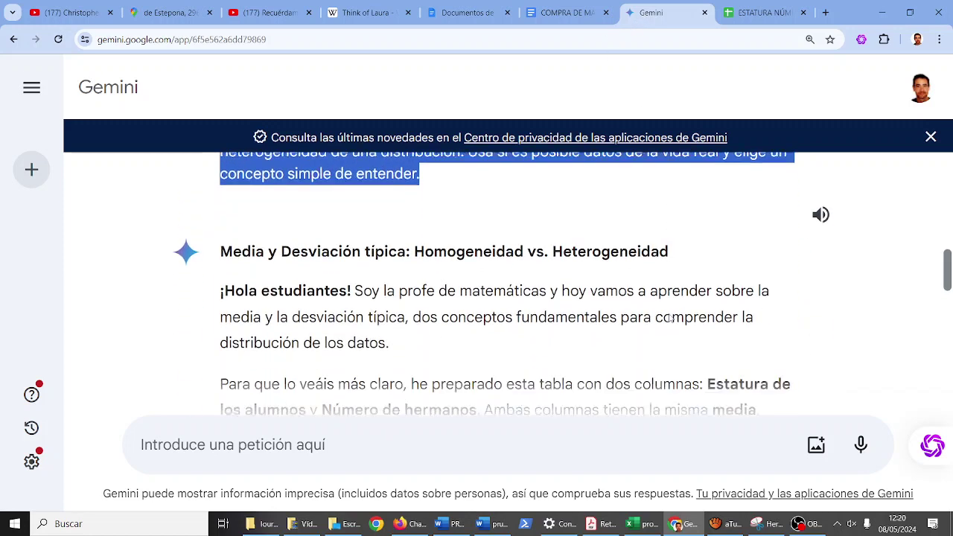
scroll(669, 319, down, 8)
scroll(670, 319, up, 3)
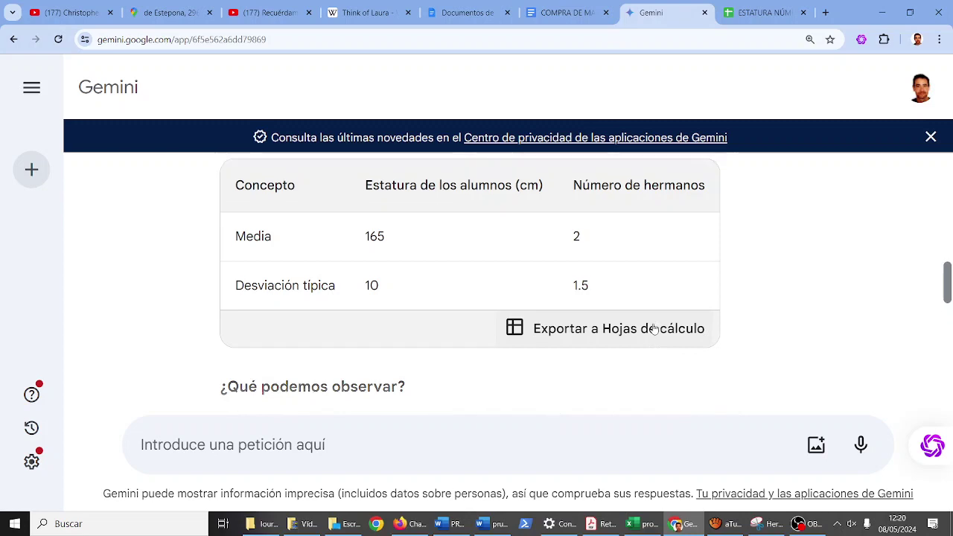
scroll(653, 327, up, 5)
scroll(653, 325, down, 1)
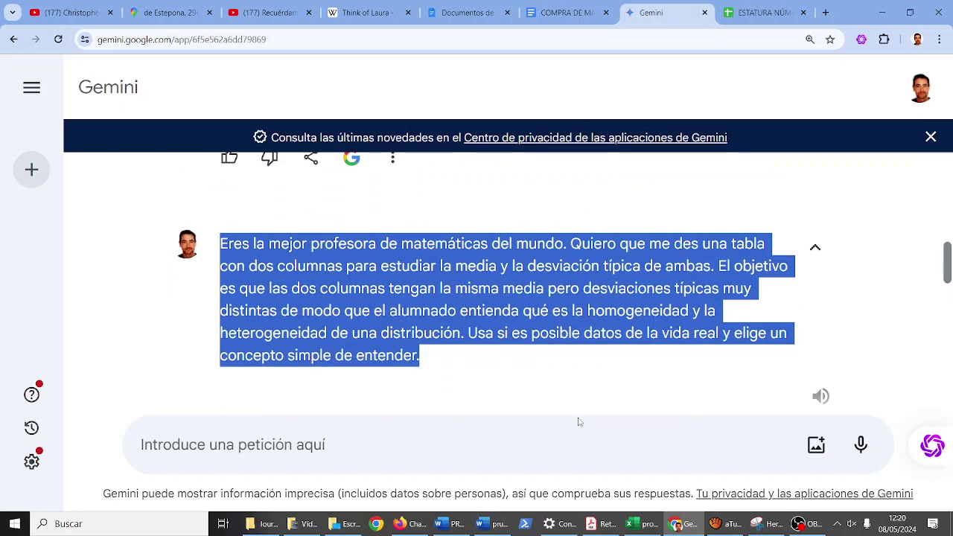
click(798, 524)
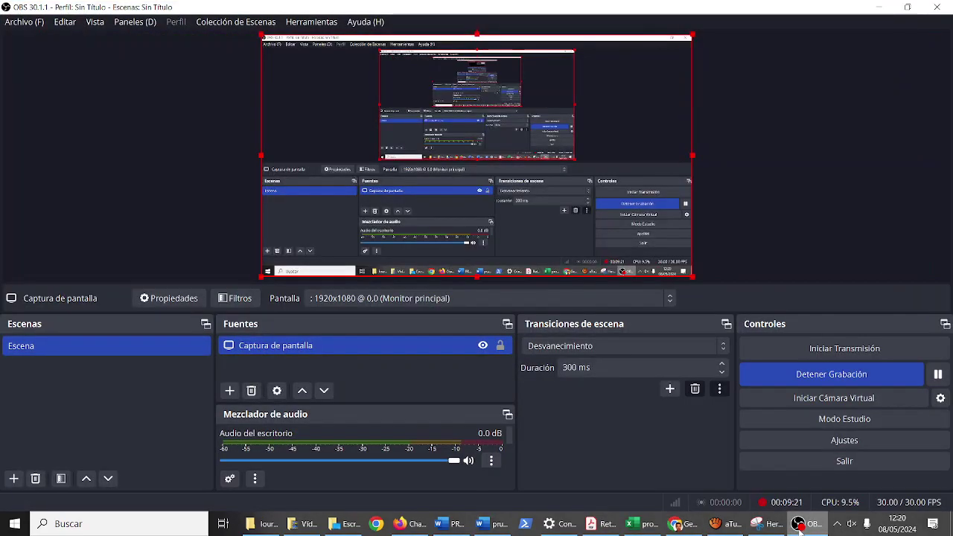